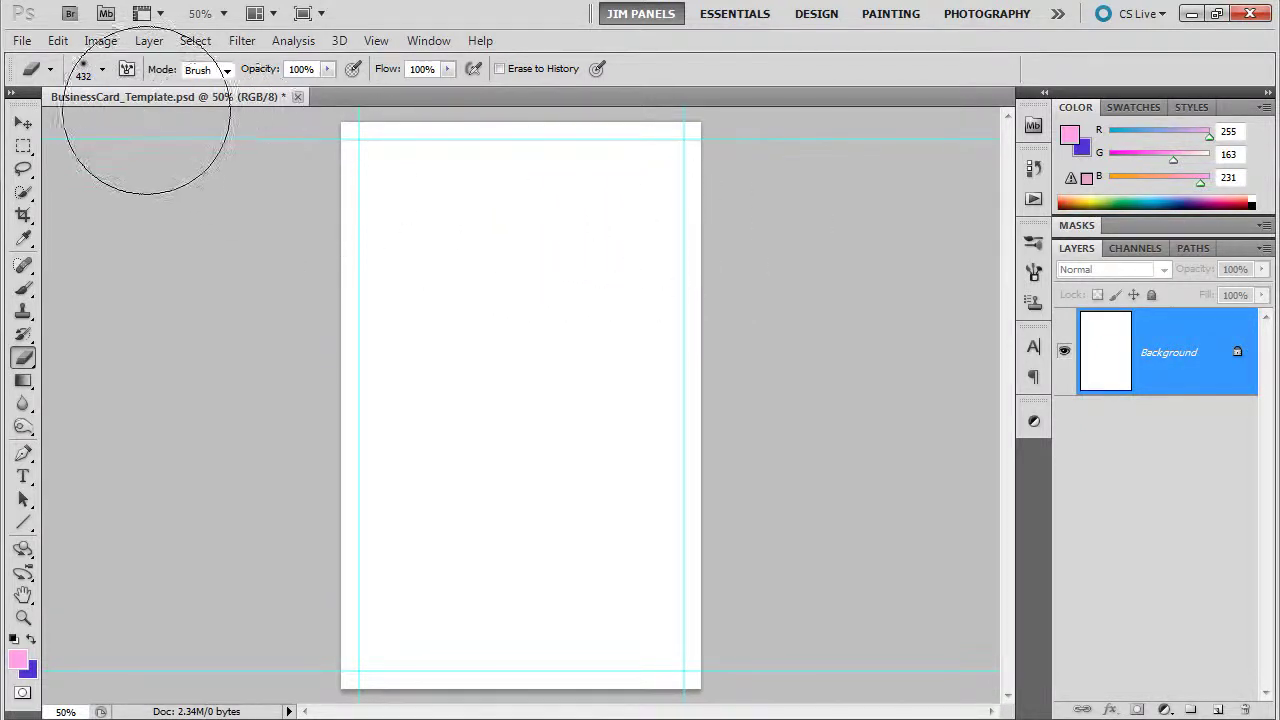
Step: Select the Move tool on the blank business card template
key(v)
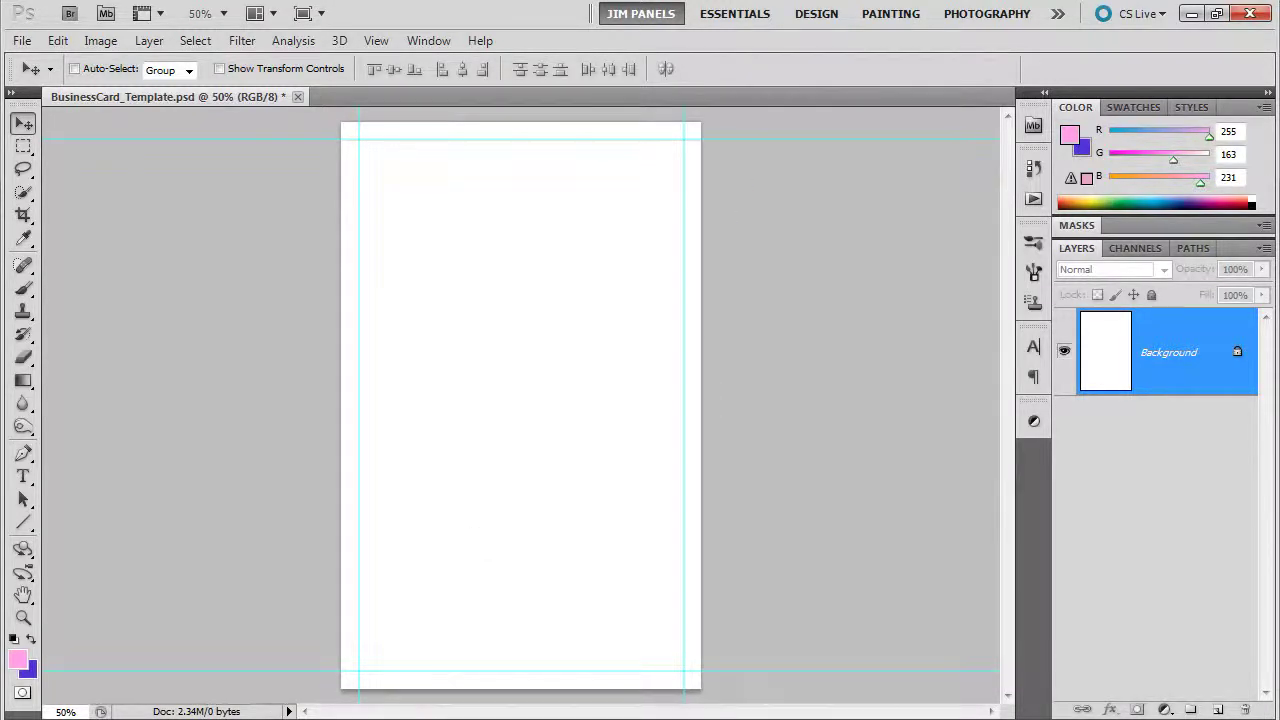
Step: Select the whole WH crossed-sabres logo group in WHHS_Sport_logo2.ai, then return to the Photoshop card
click(405, 700)
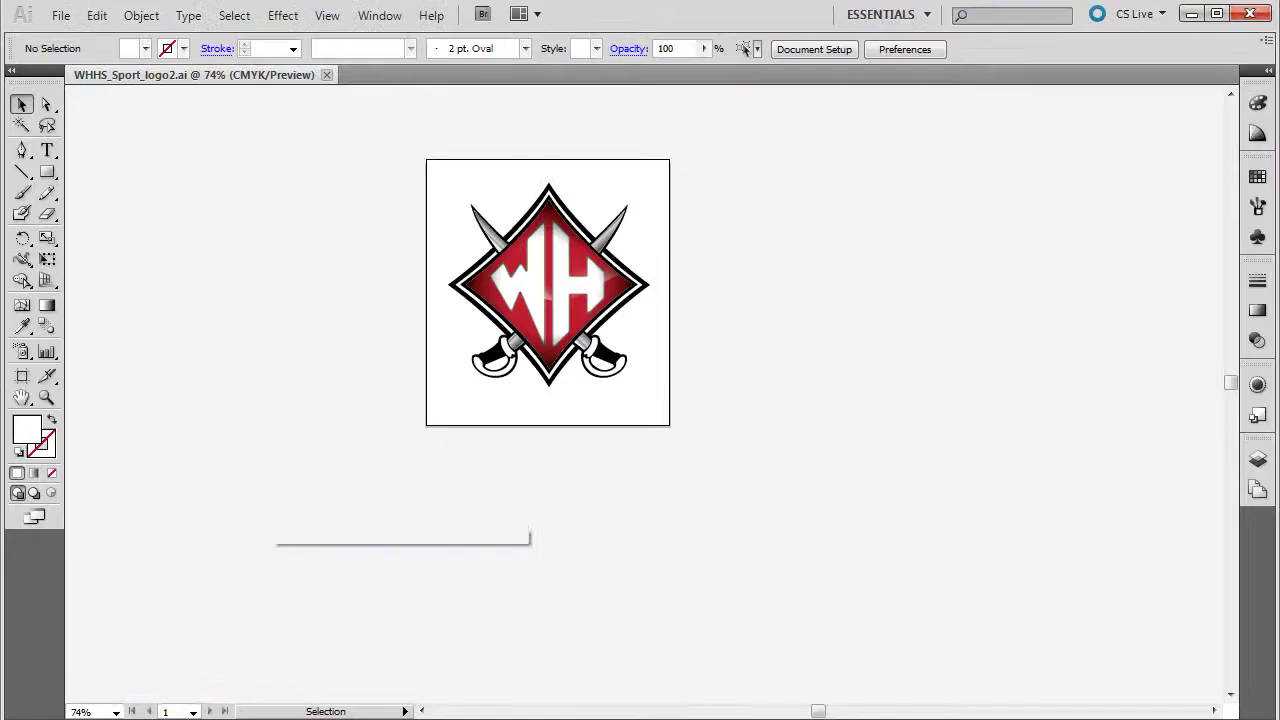
drag(398, 154, 710, 435)
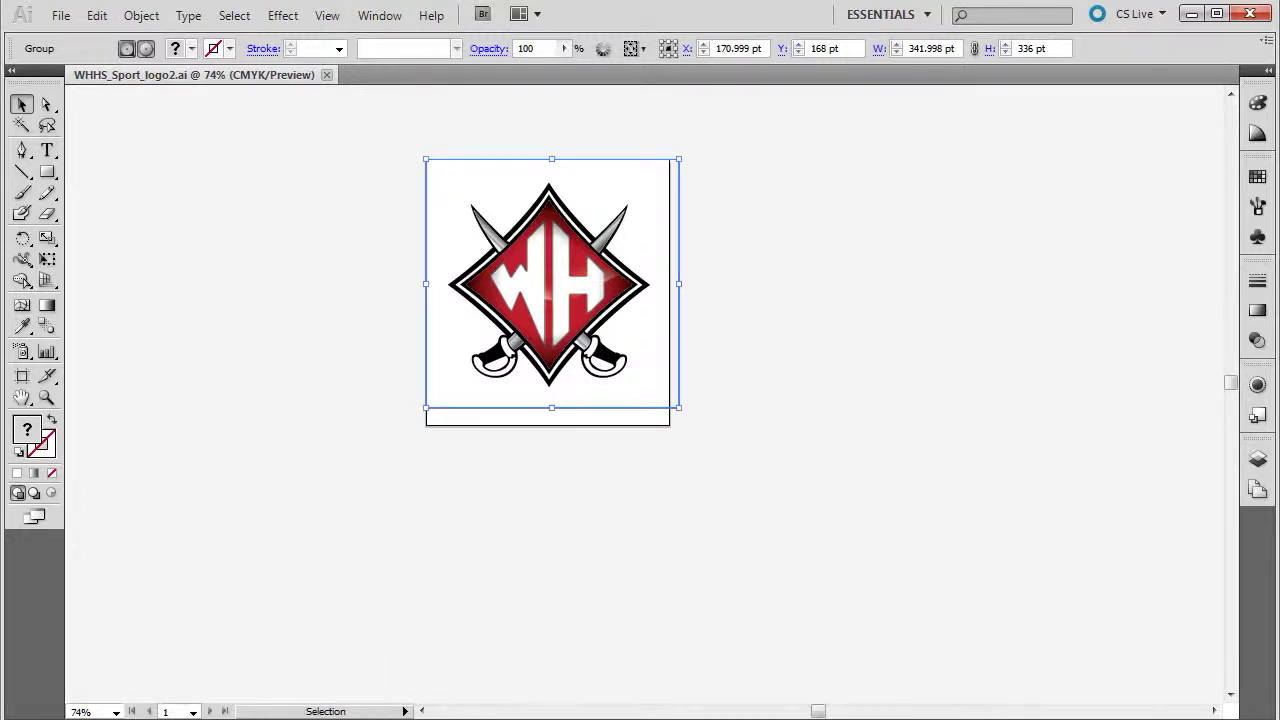
click(336, 640)
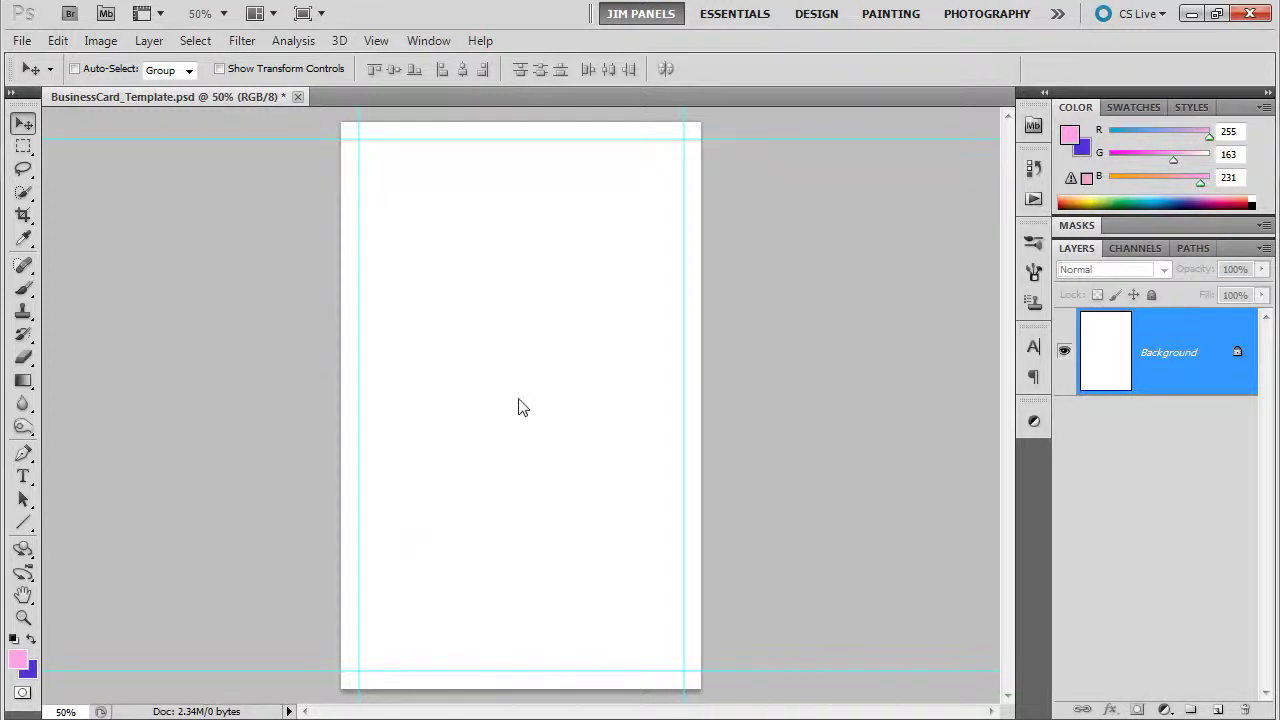
Step: Paste the copied WH logo into the card as a path
key(ctrl+v)
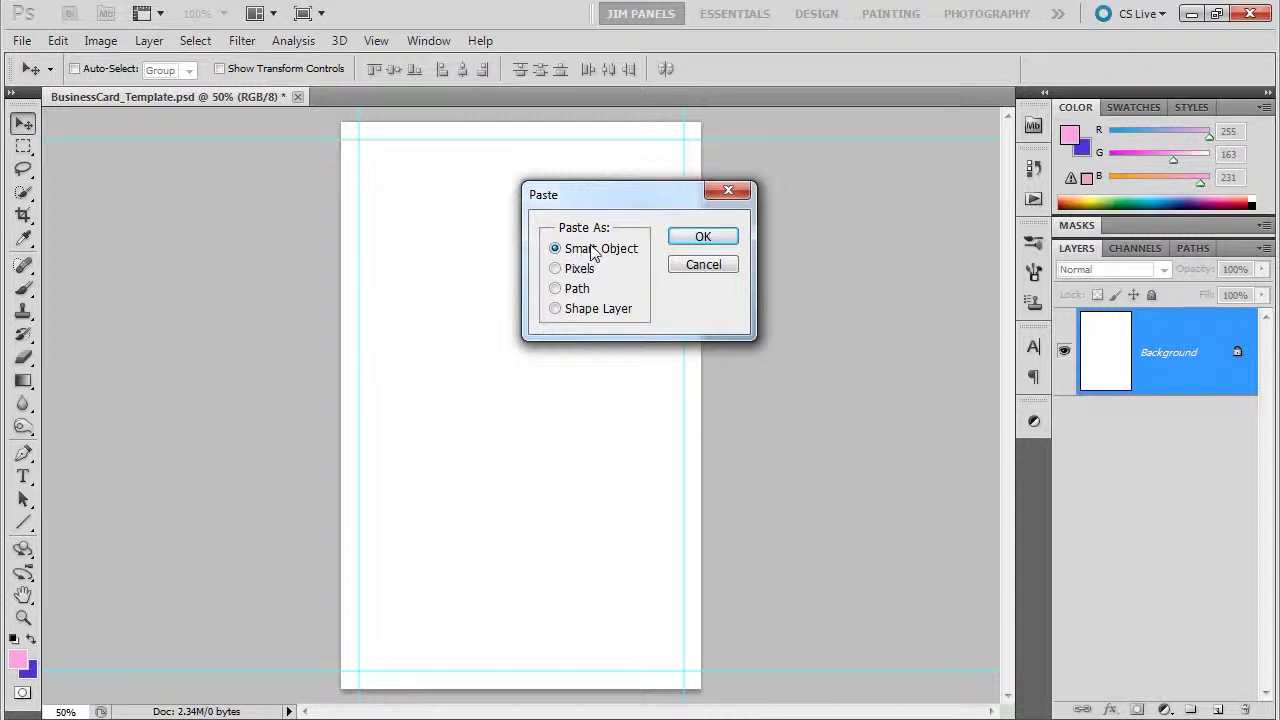
click(556, 289)
click(686, 236)
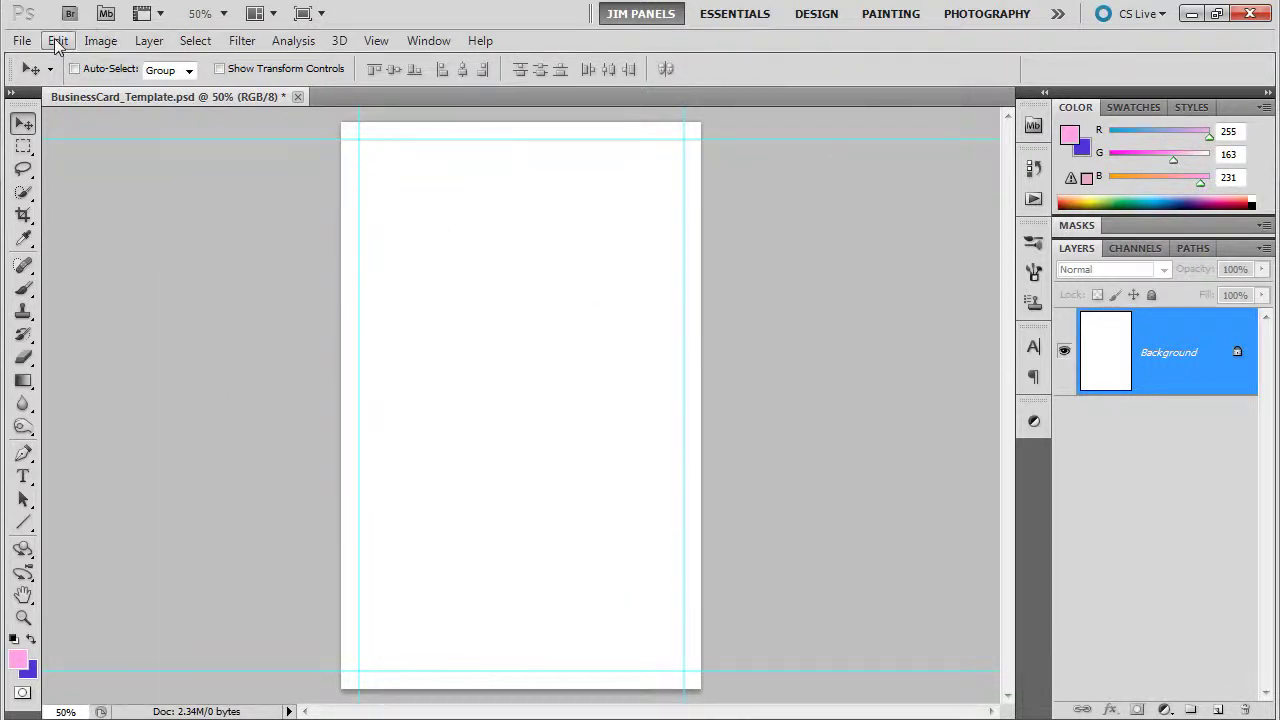
click(58, 42)
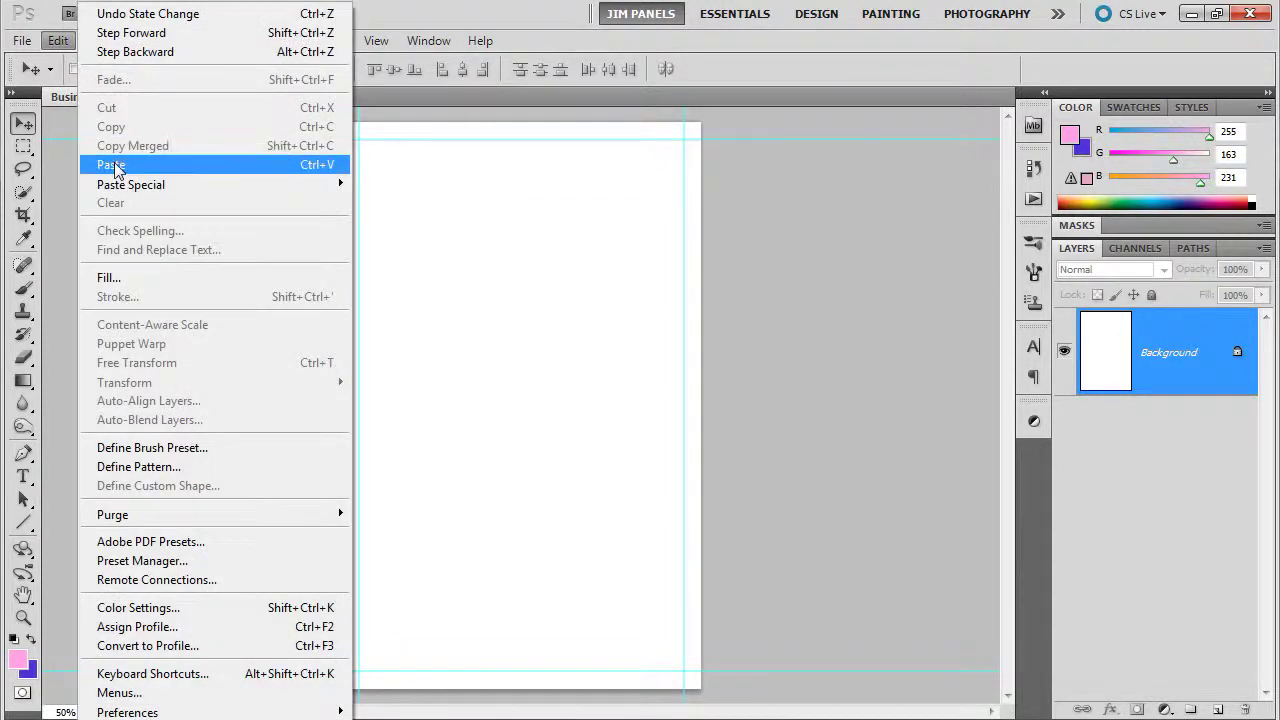
click(116, 164)
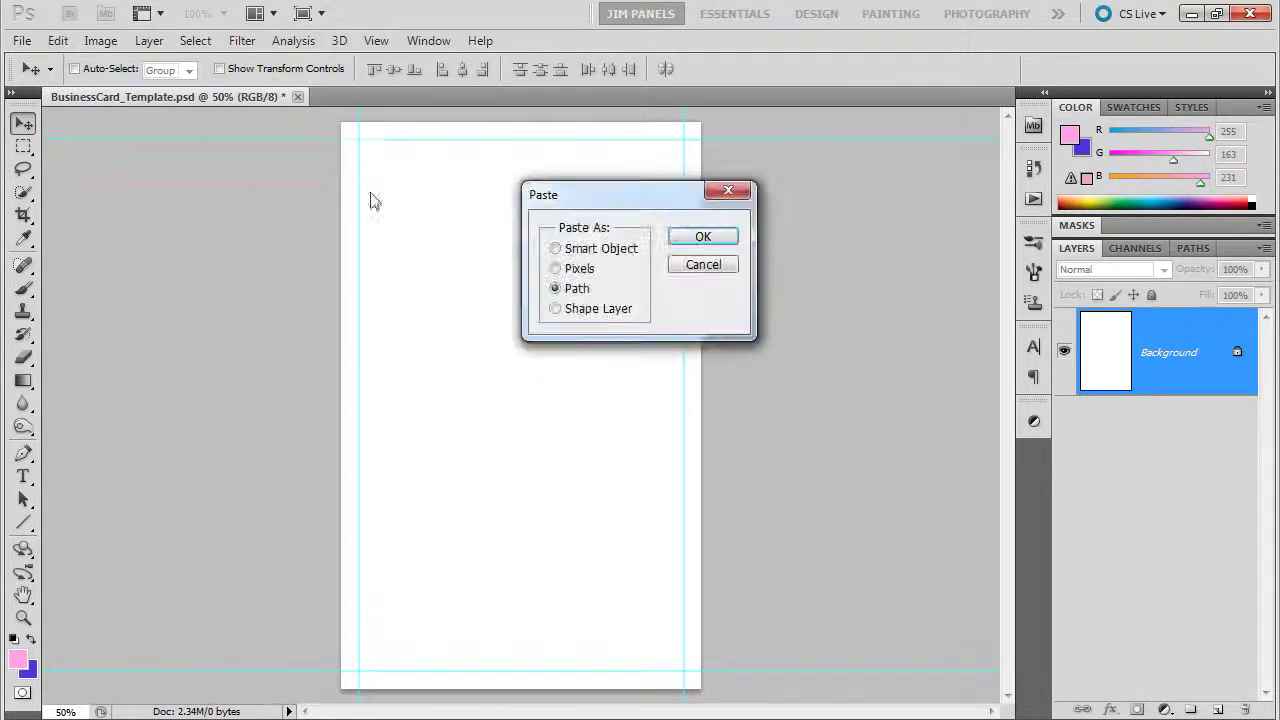
click(555, 309)
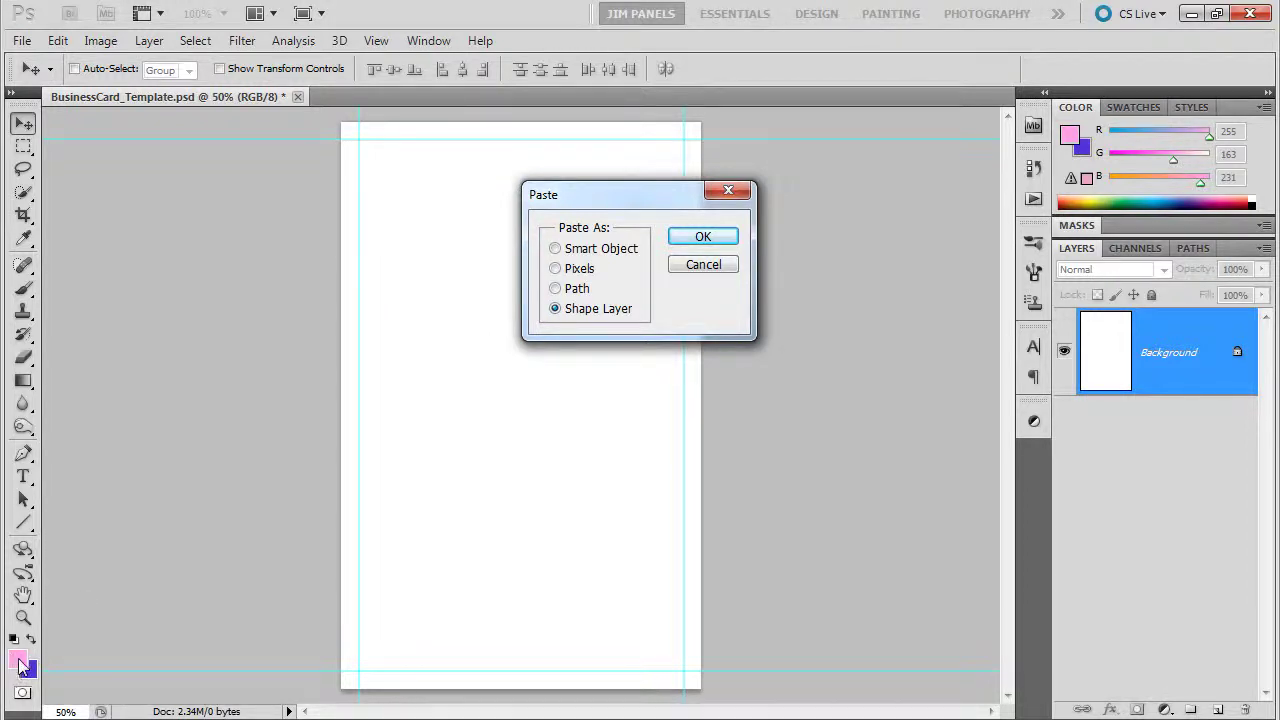
click(703, 237)
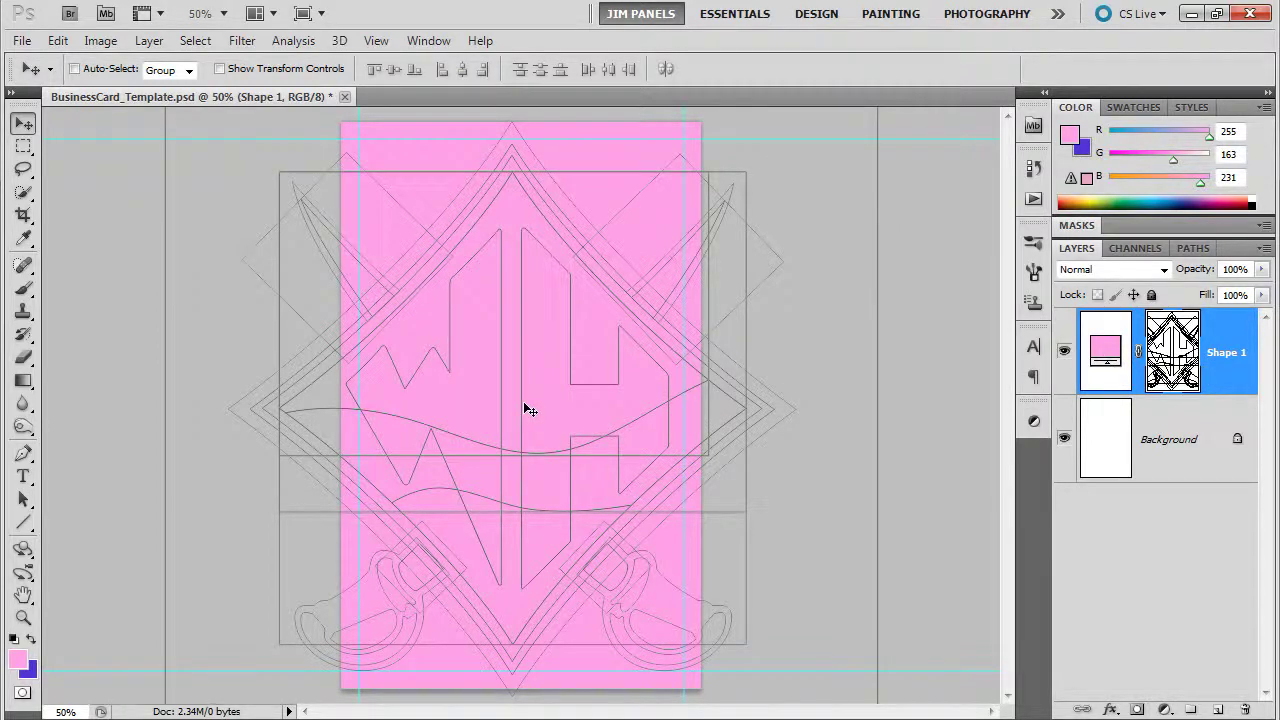
key(Delete)
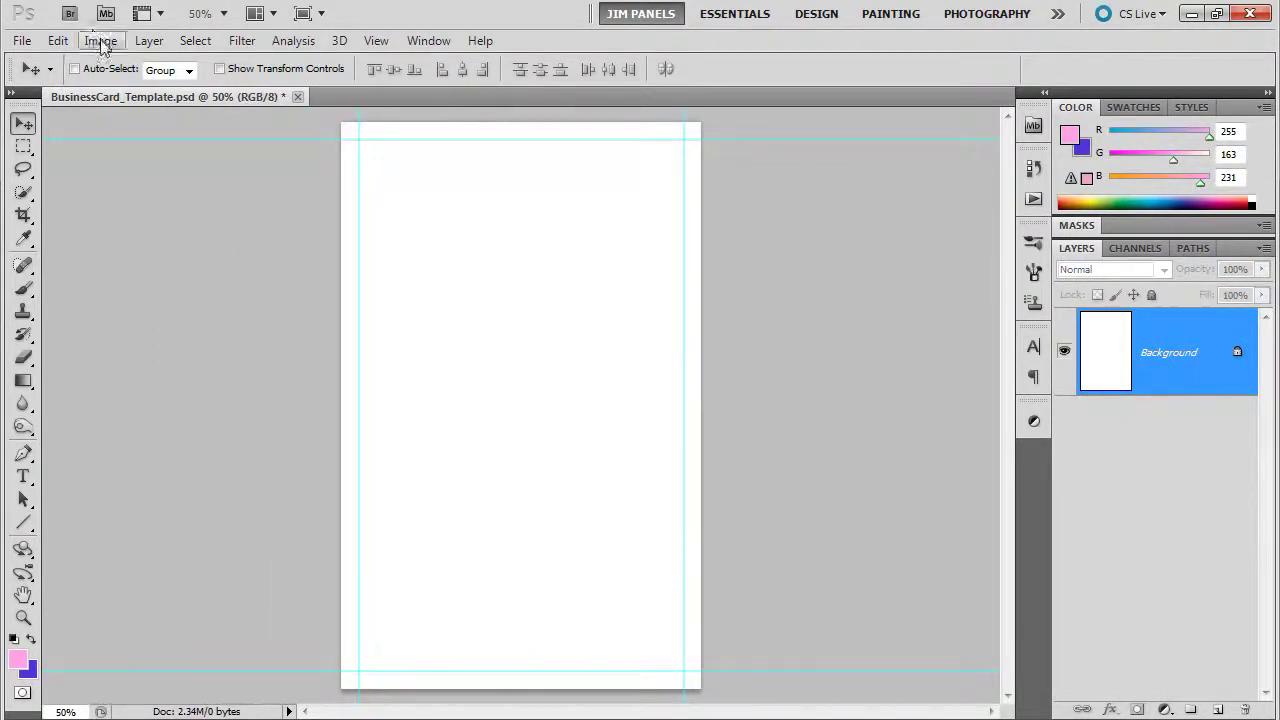
click(56, 40)
click(112, 164)
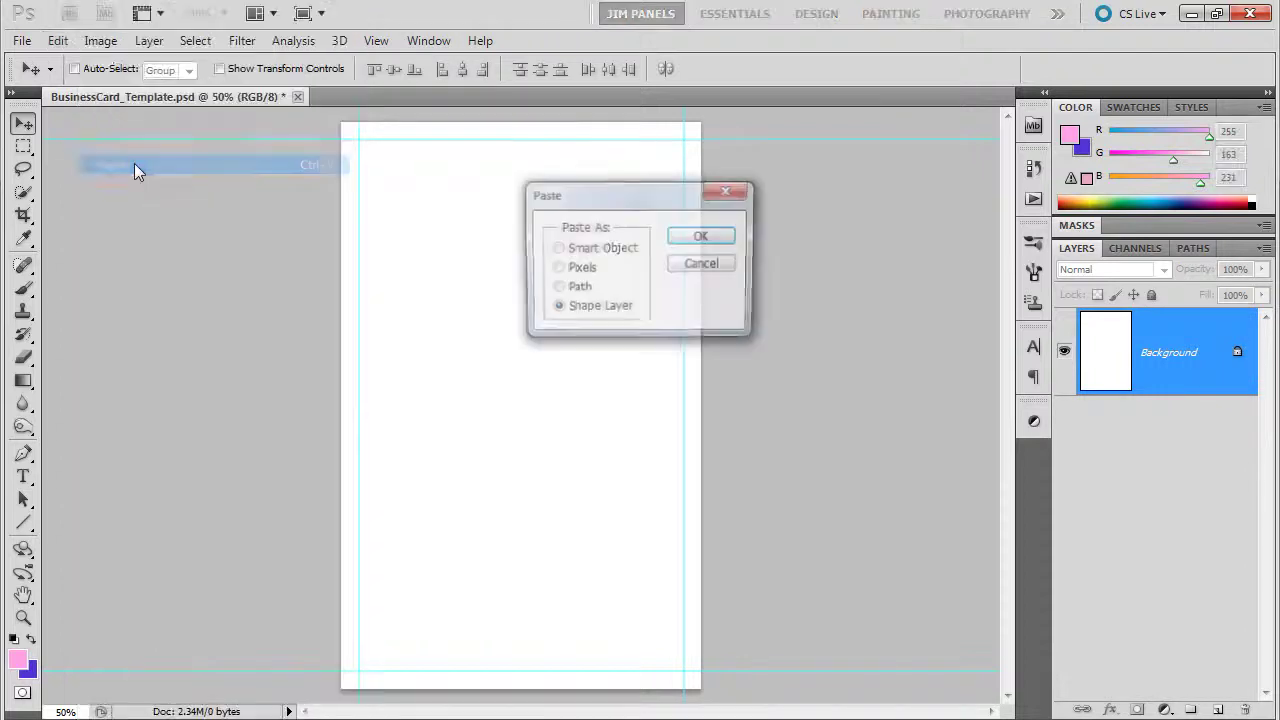
click(555, 269)
click(680, 244)
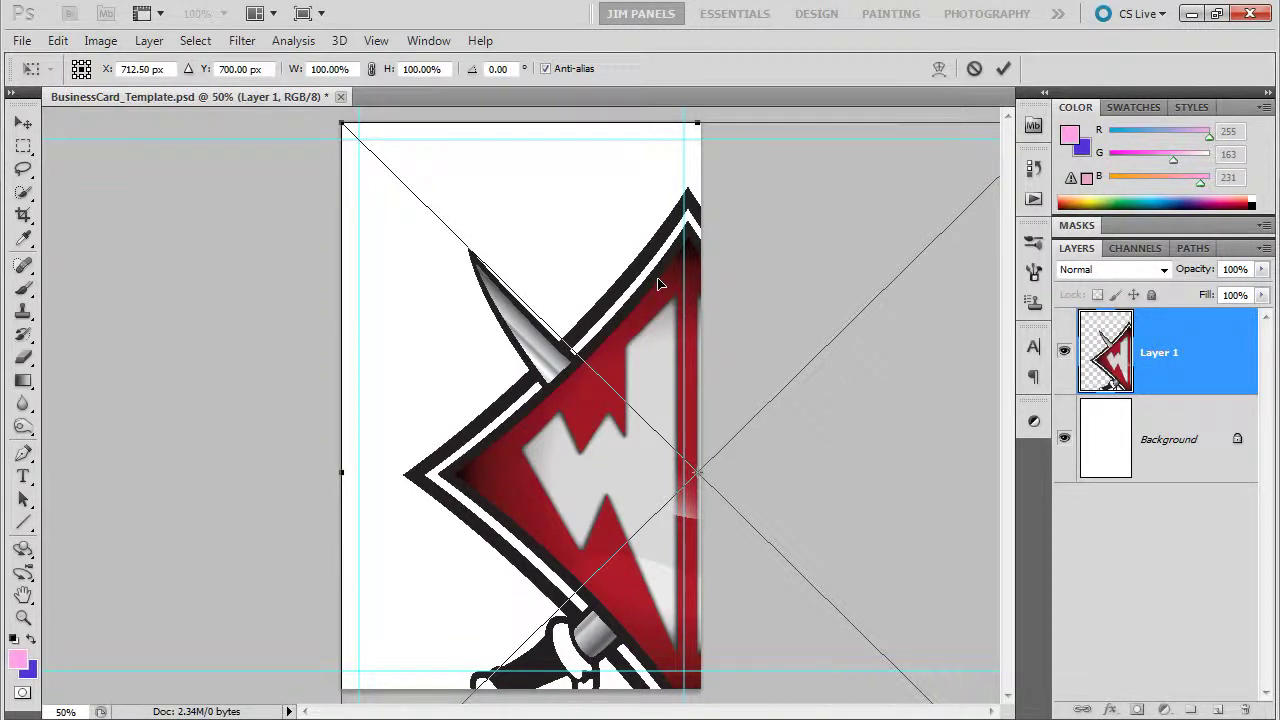
click(1003, 70)
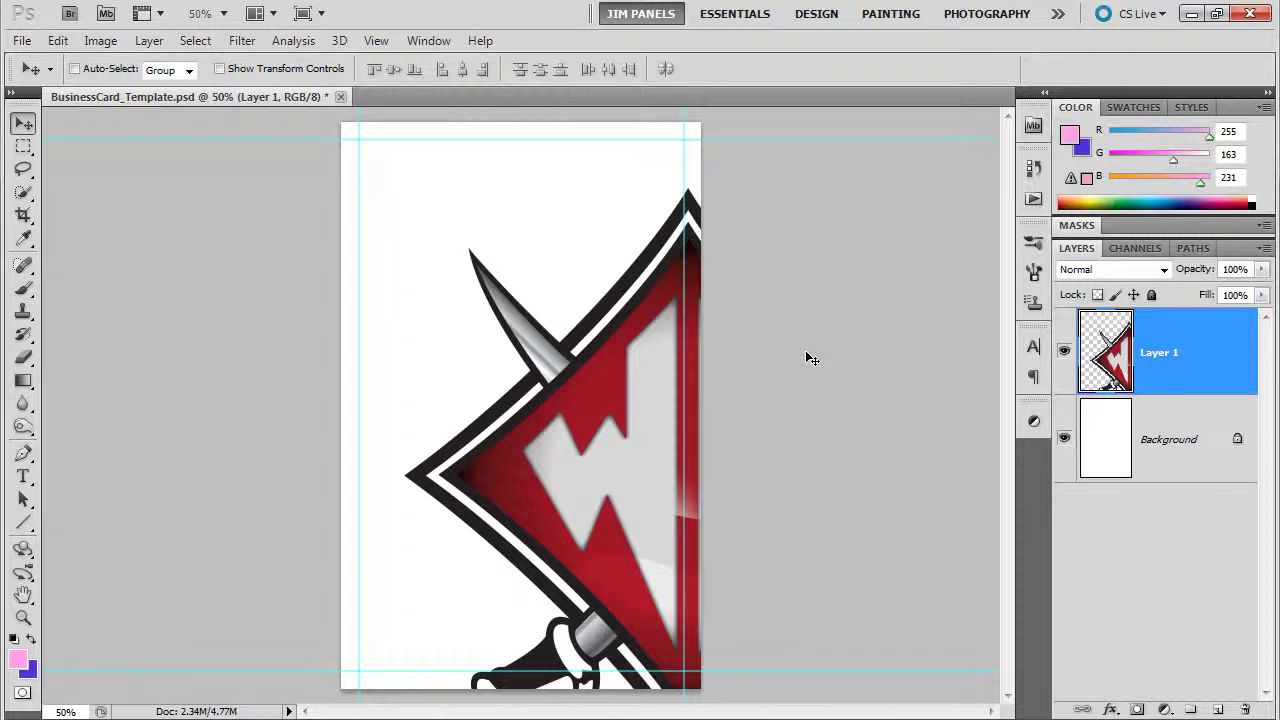
key(Delete)
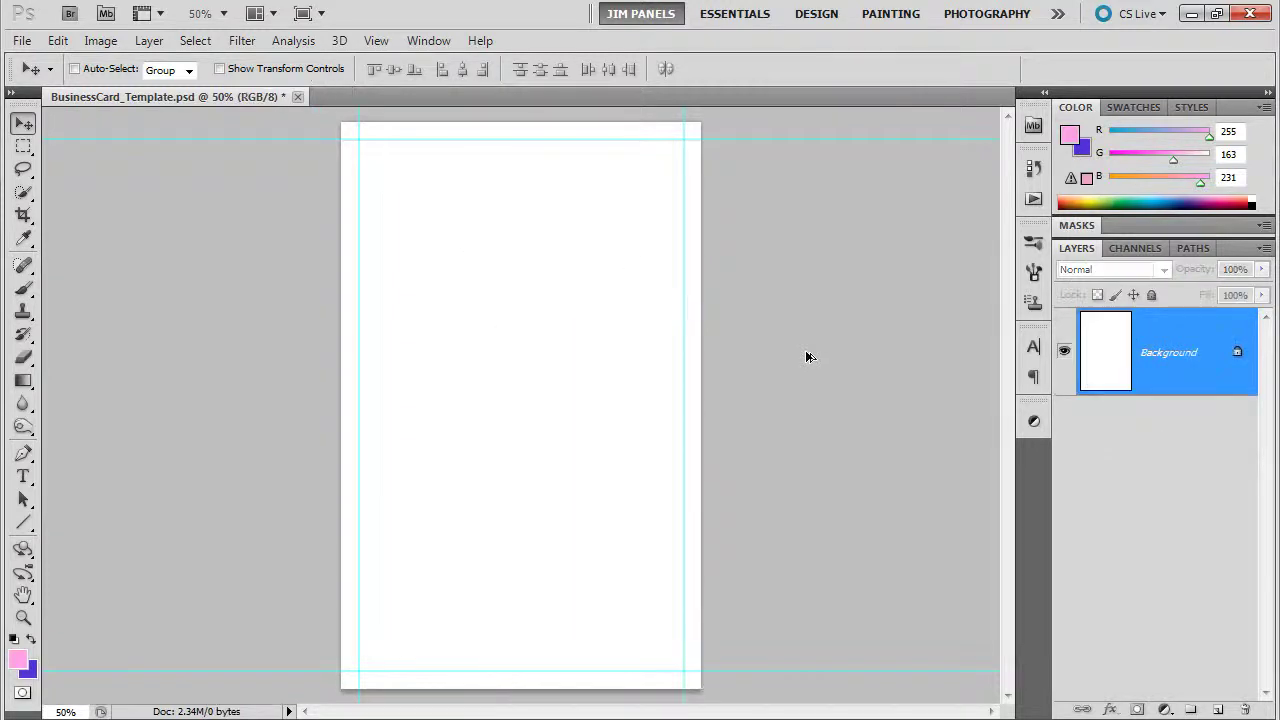
Step: Paste the WH logo again as a Smart Object and commit its placement on the card
click(56, 40)
click(112, 170)
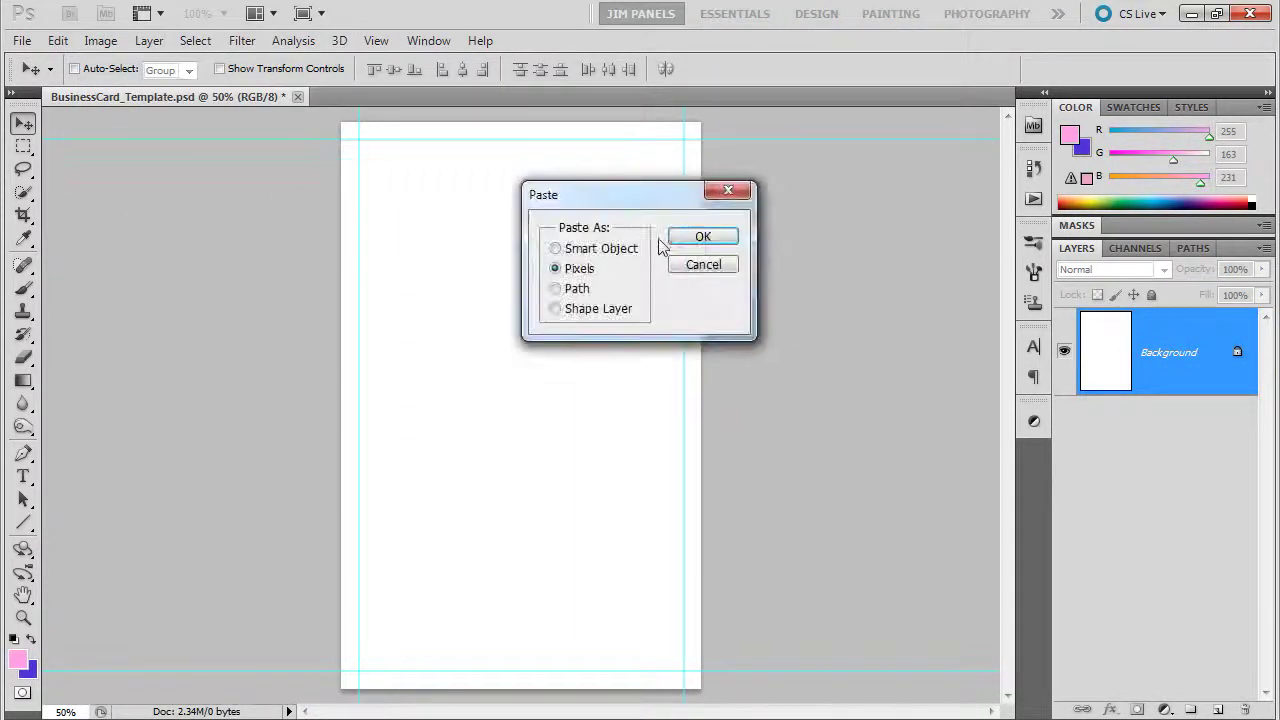
click(584, 252)
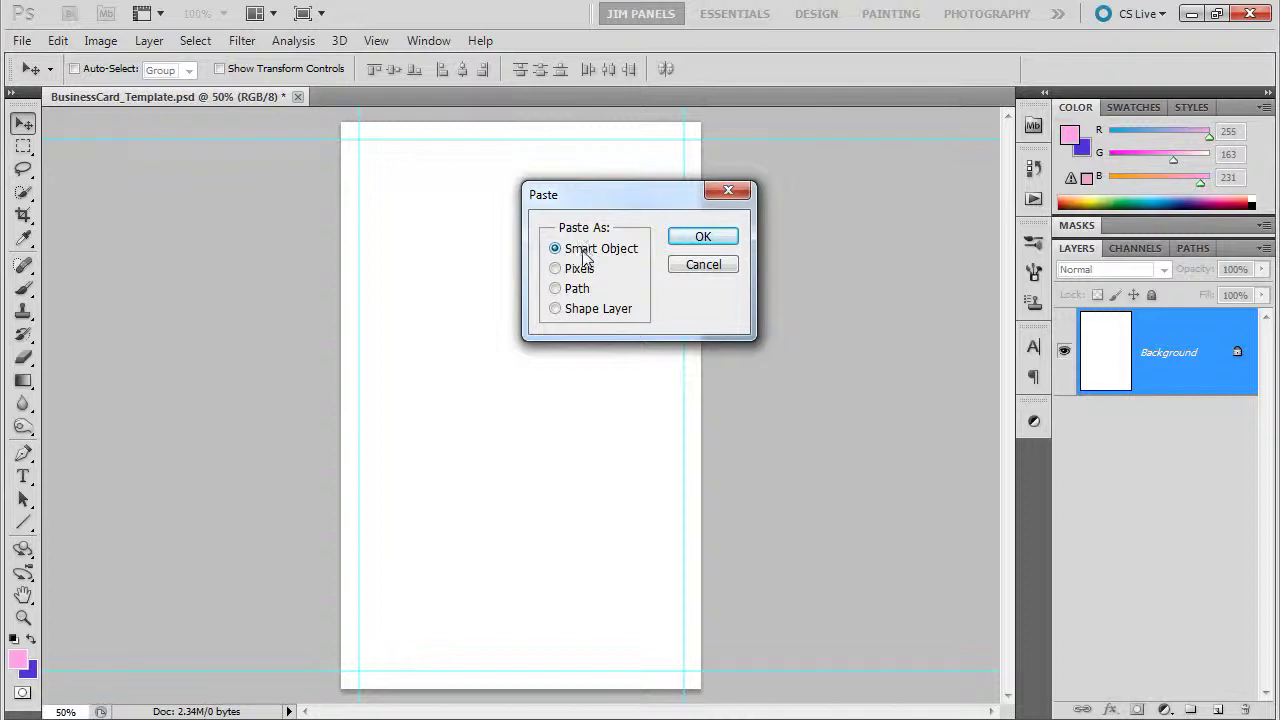
click(700, 245)
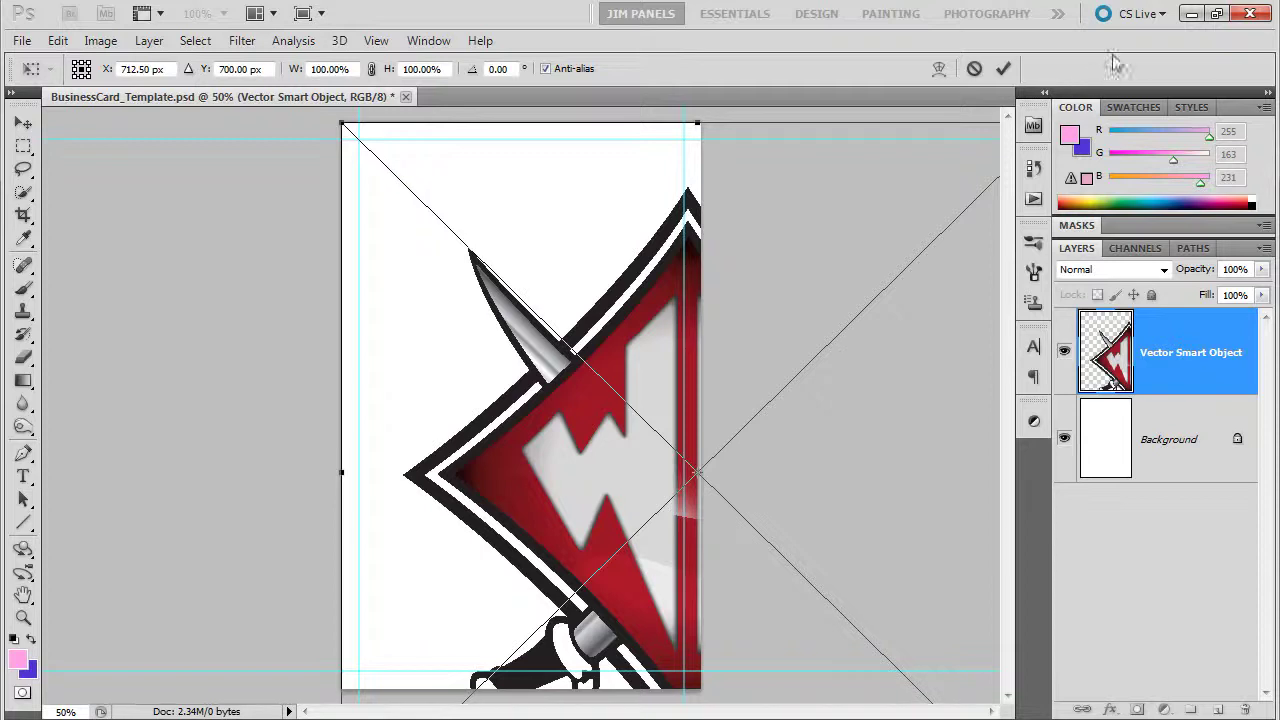
click(1003, 68)
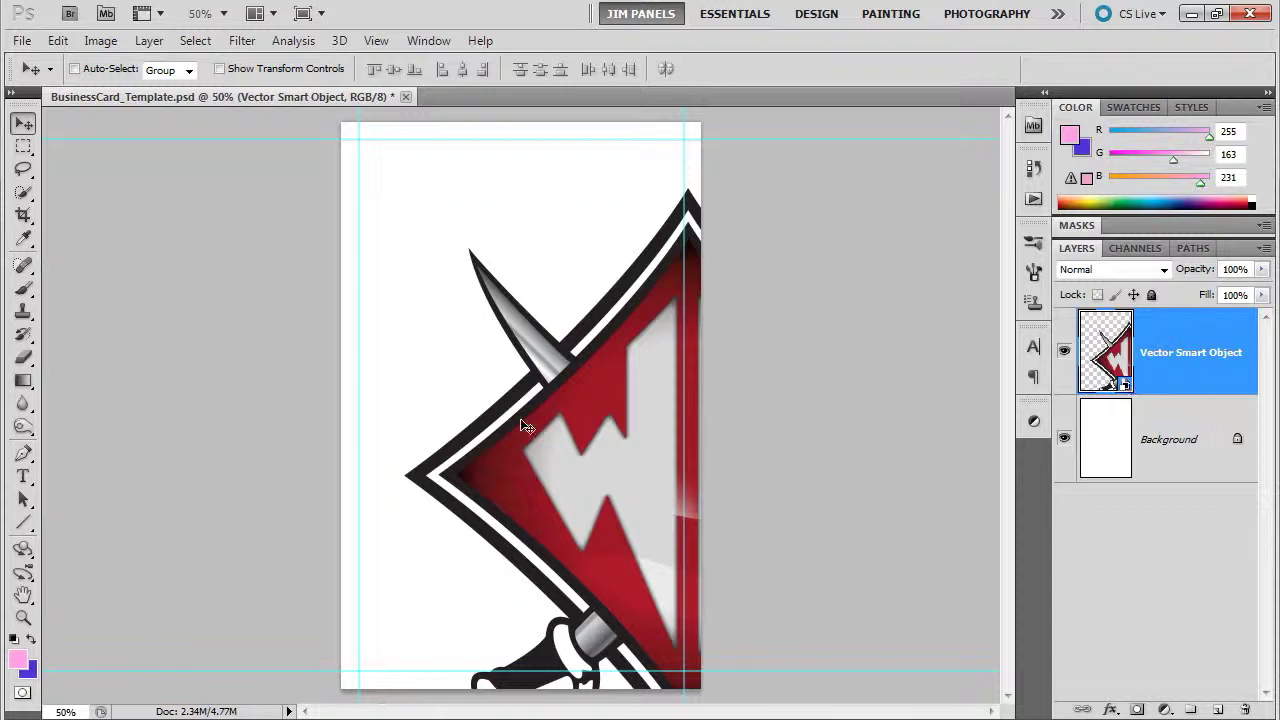
Step: Shrink the smart object logo to about 21% and move it toward the card's top
key(ctrl+t)
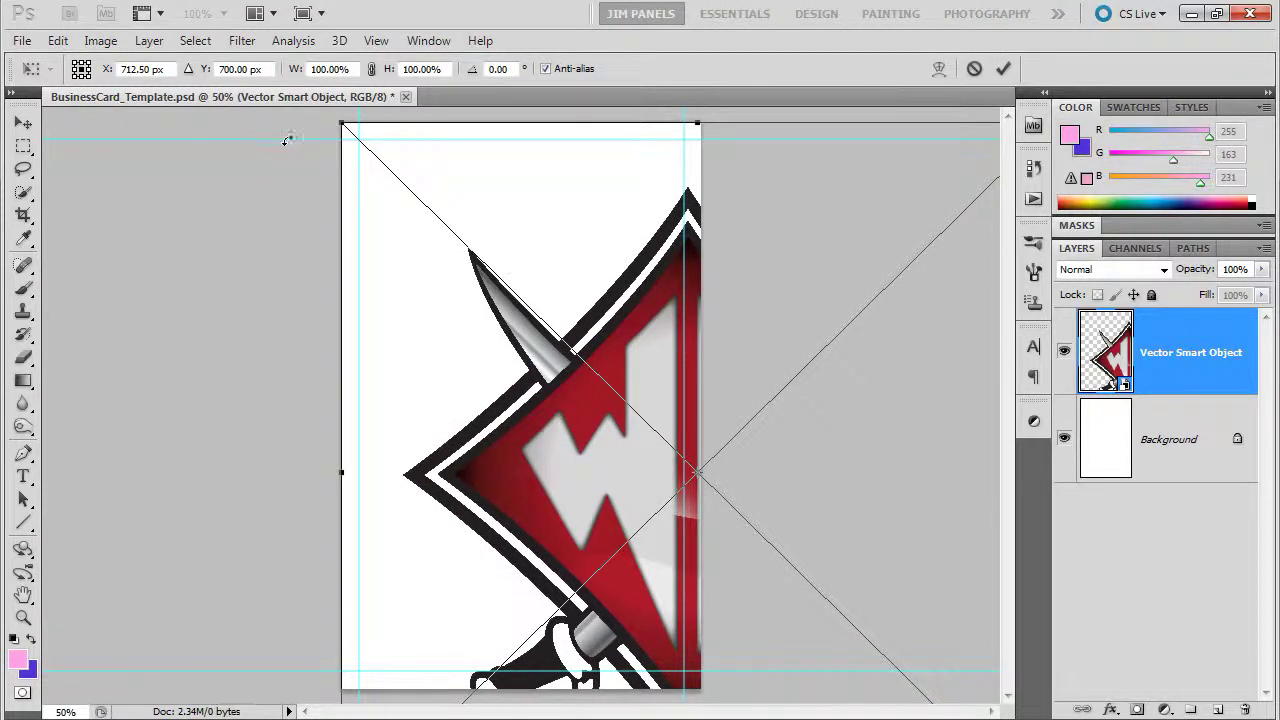
drag(342, 126, 543, 321)
drag(603, 416, 402, 218)
drag(658, 435, 561, 366)
key(Return)
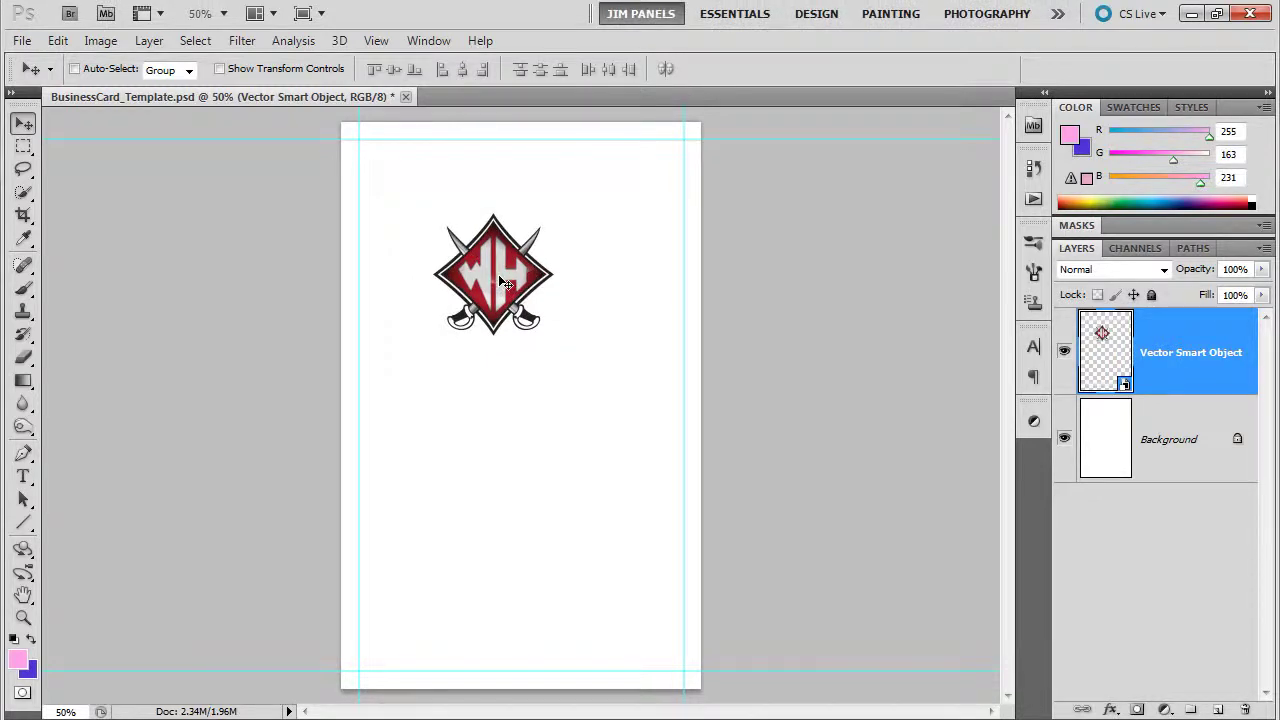
Step: Enlarge the logo to about 58%, then delete the Vector Smart Object layer
key(ctrl+t)
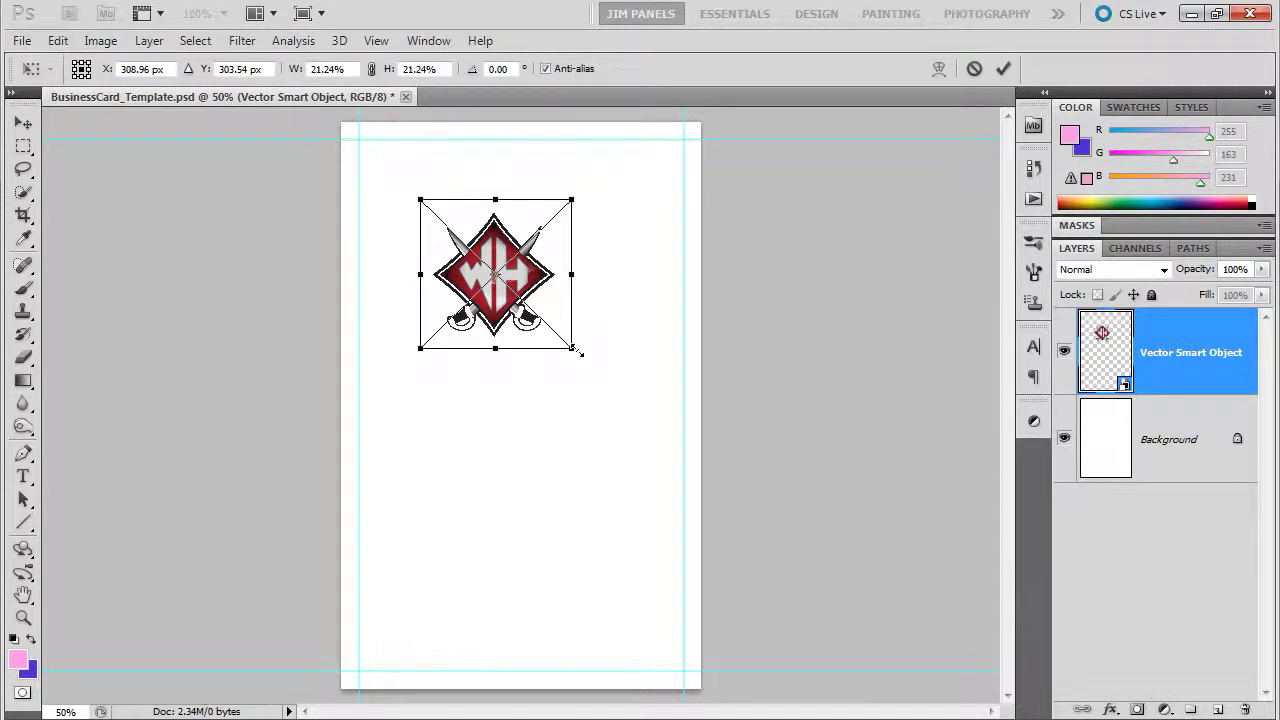
drag(580, 354, 745, 486)
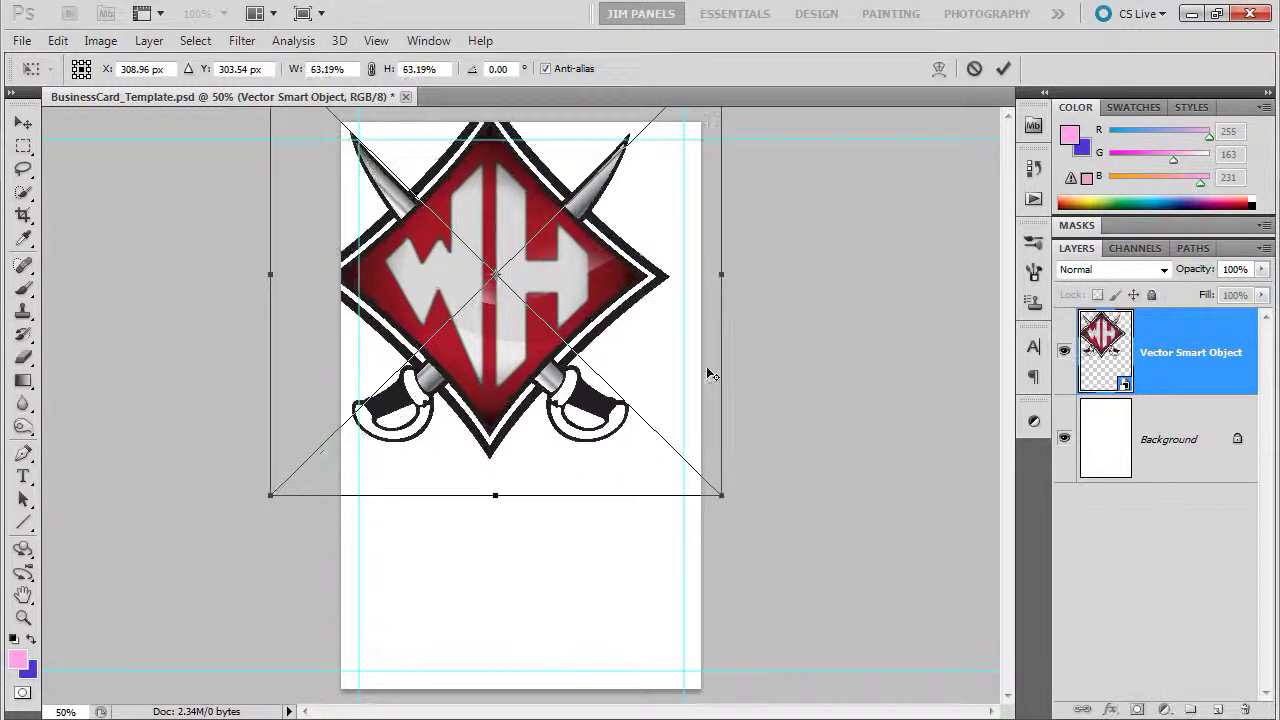
key(Return)
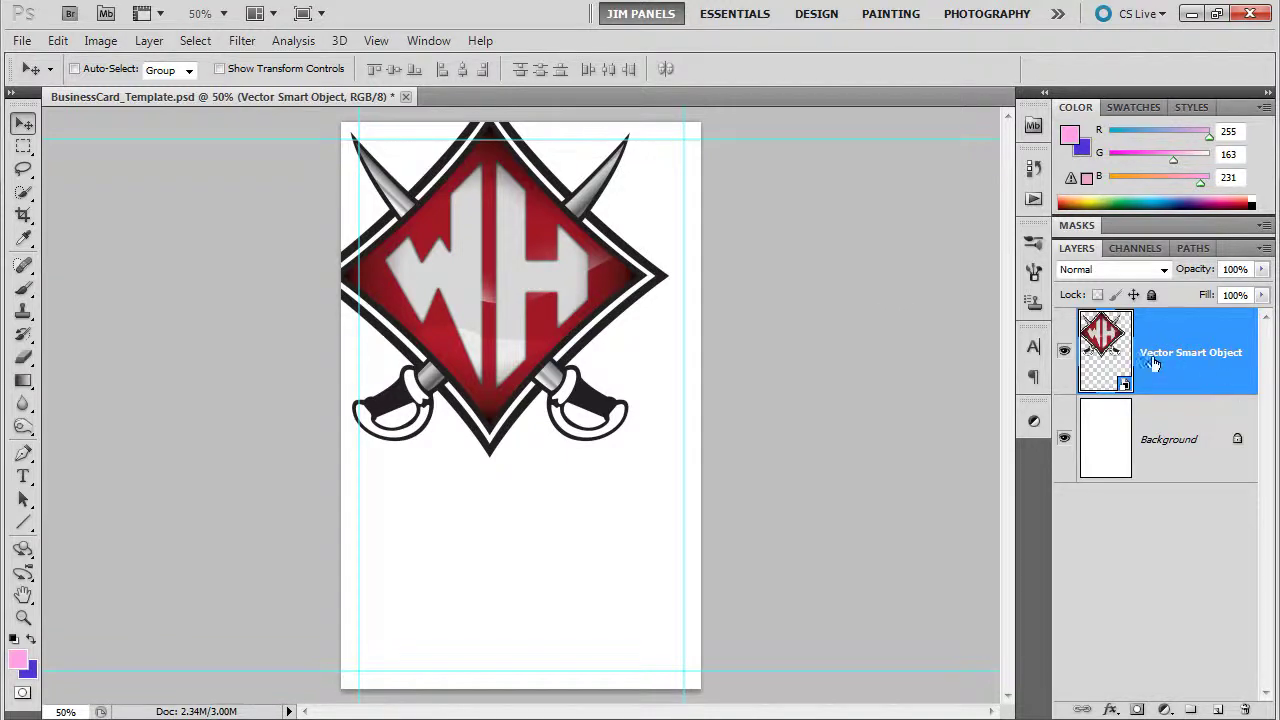
drag(1151, 366, 1245, 709)
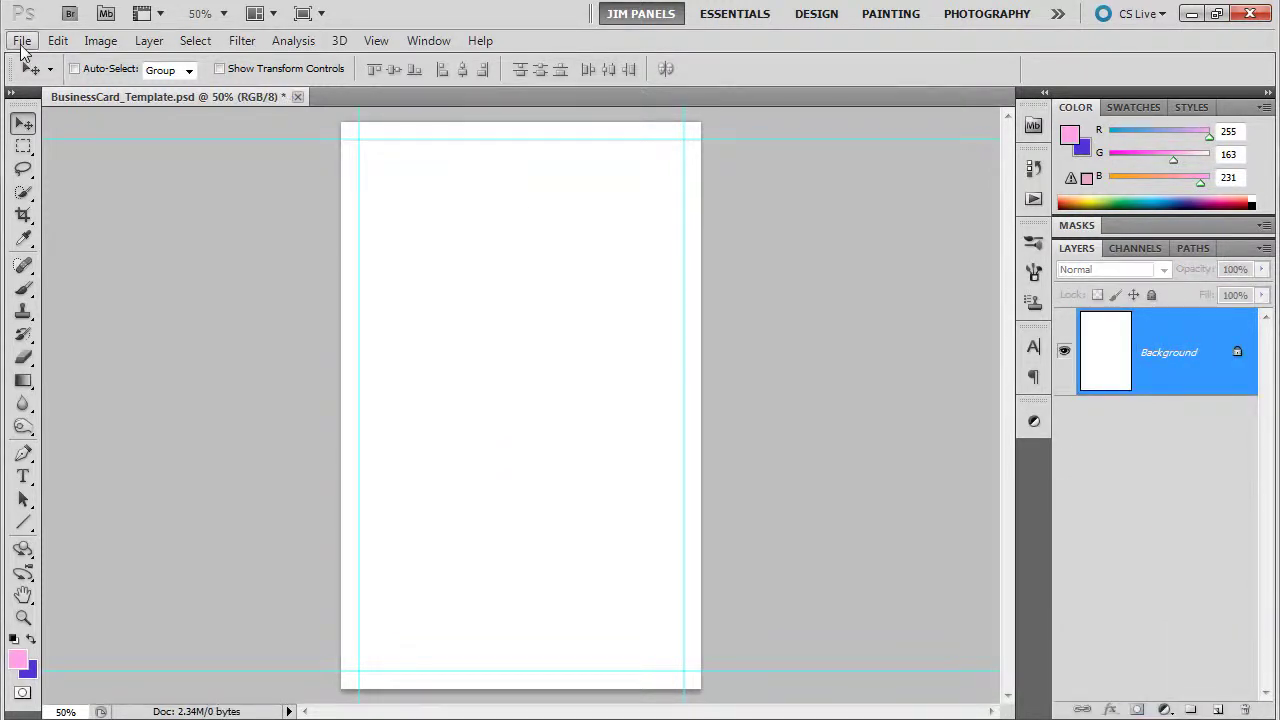
Step: Place WHHS_Sport_logo2.ai into the card with File > Place, importing its page
click(21, 40)
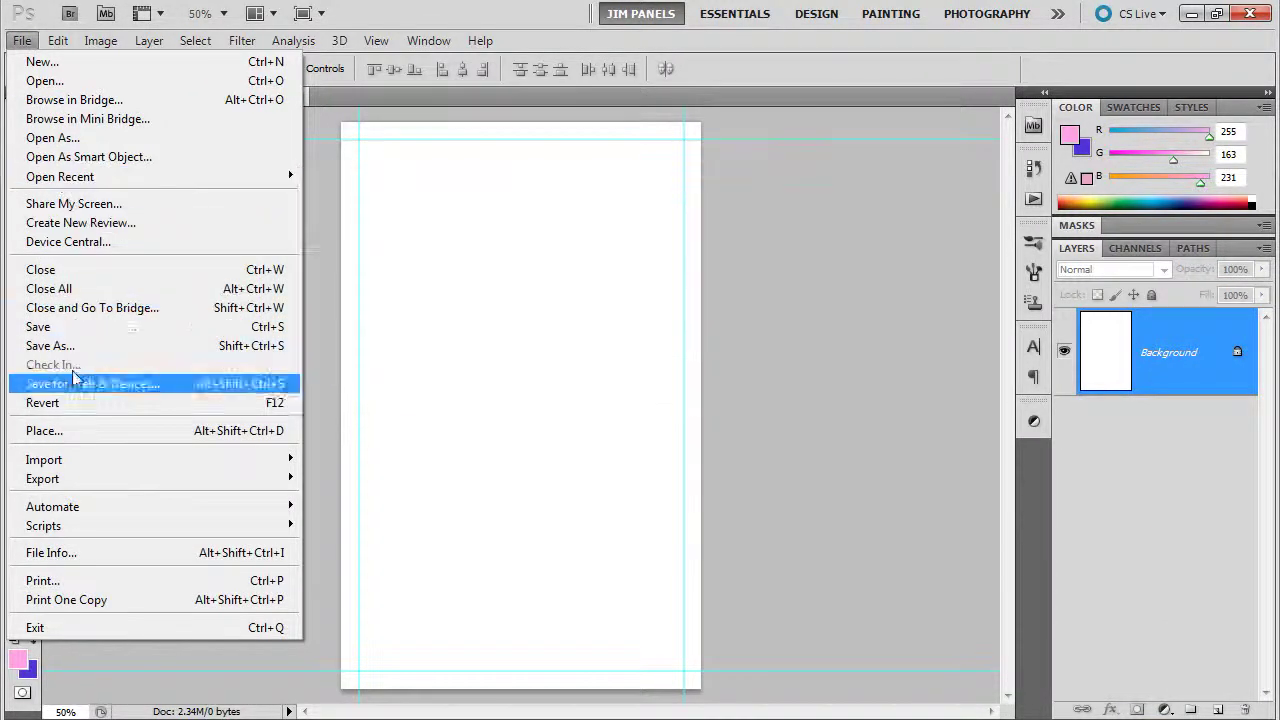
click(107, 434)
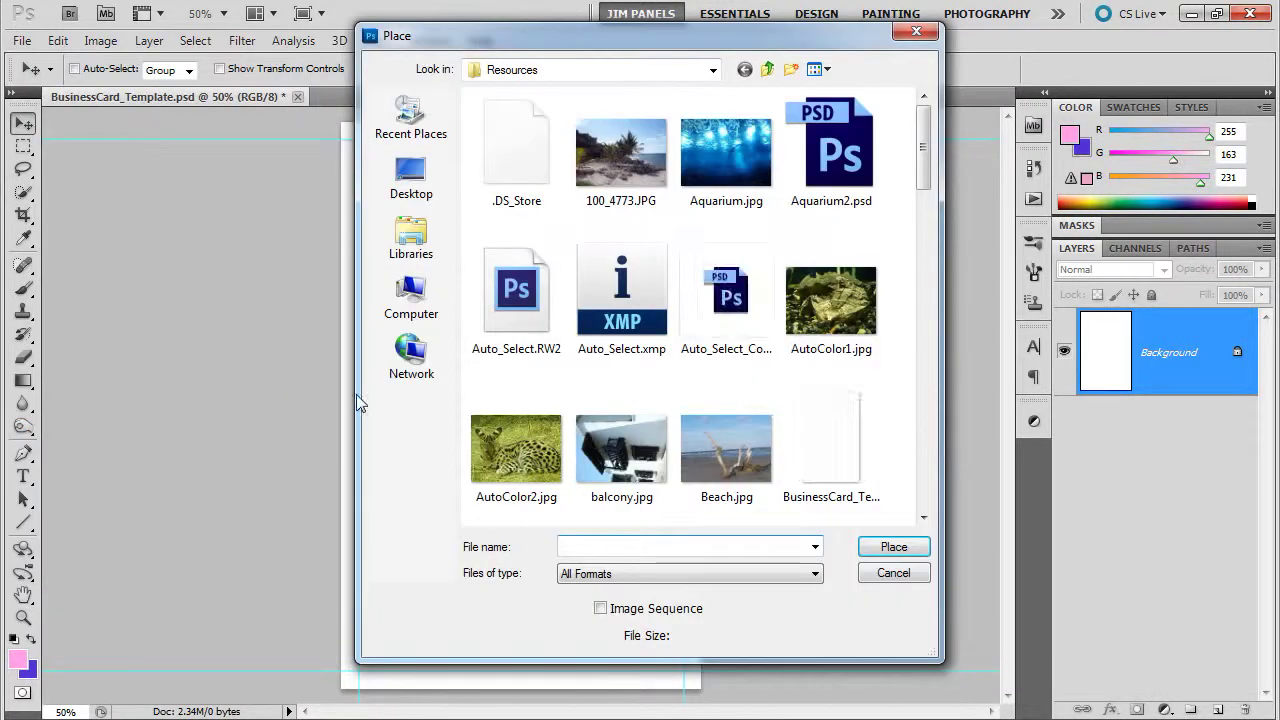
drag(924, 150, 917, 480)
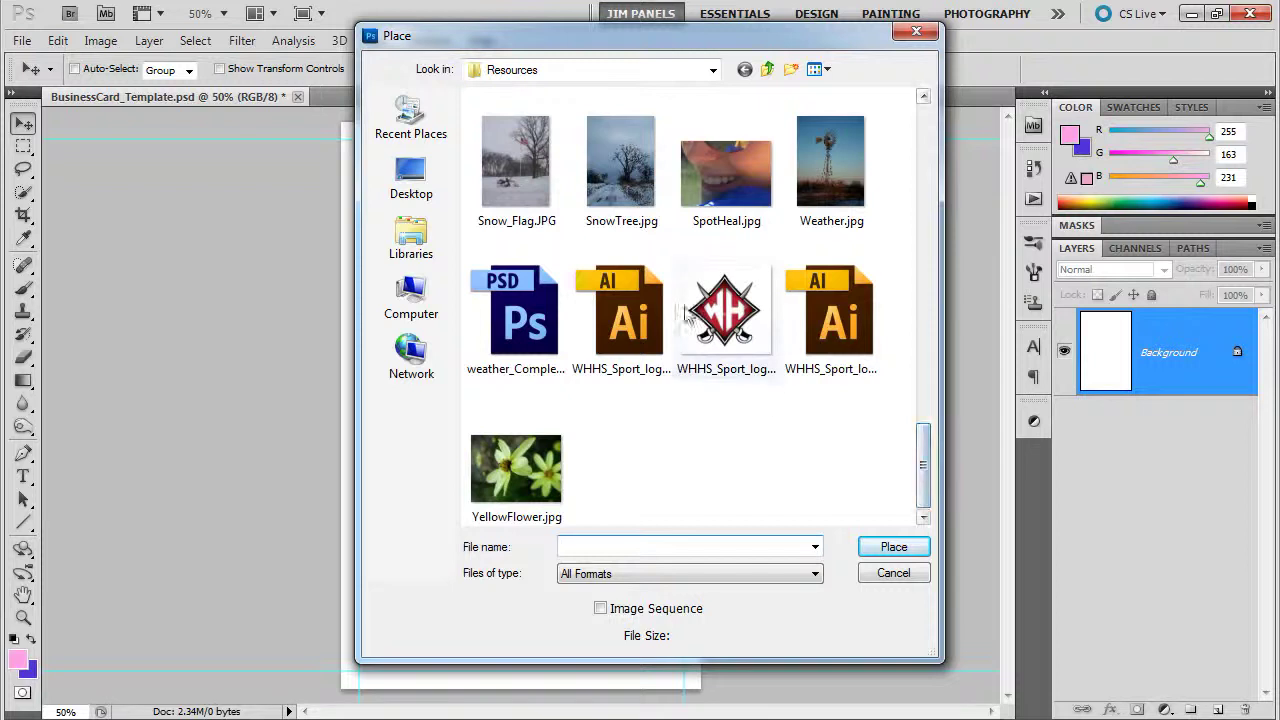
click(705, 300)
click(630, 305)
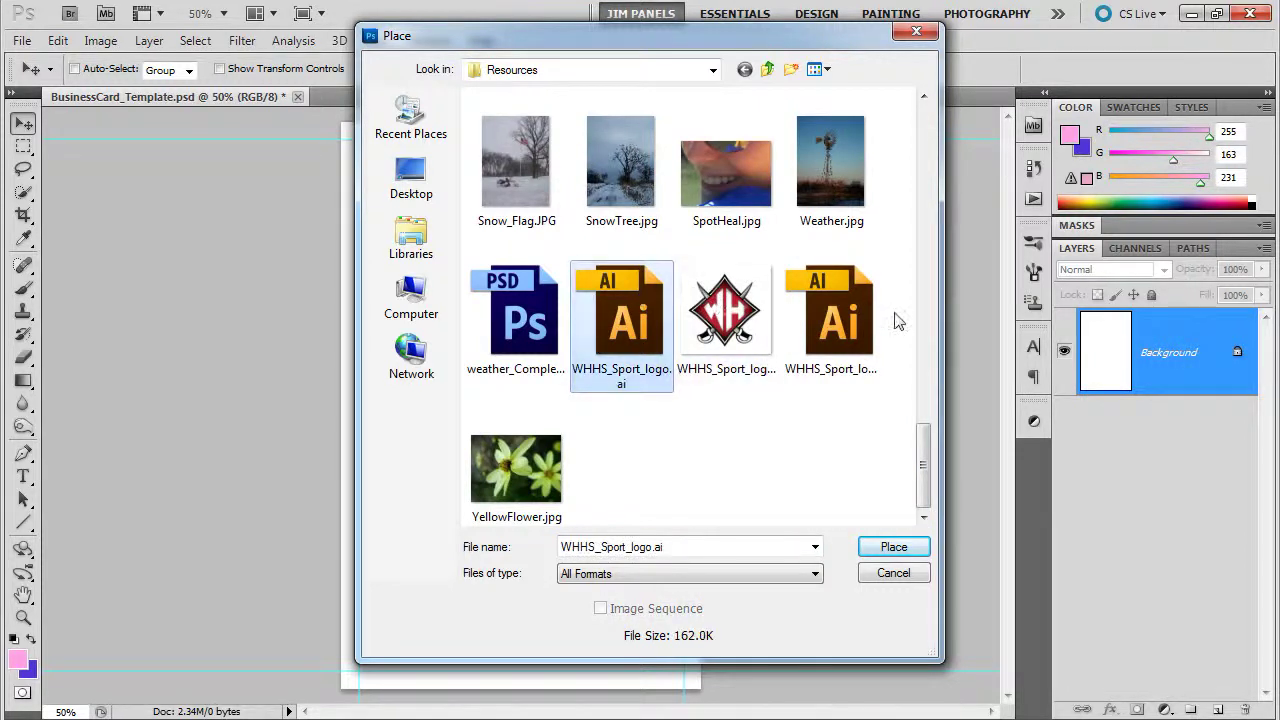
click(820, 310)
click(893, 546)
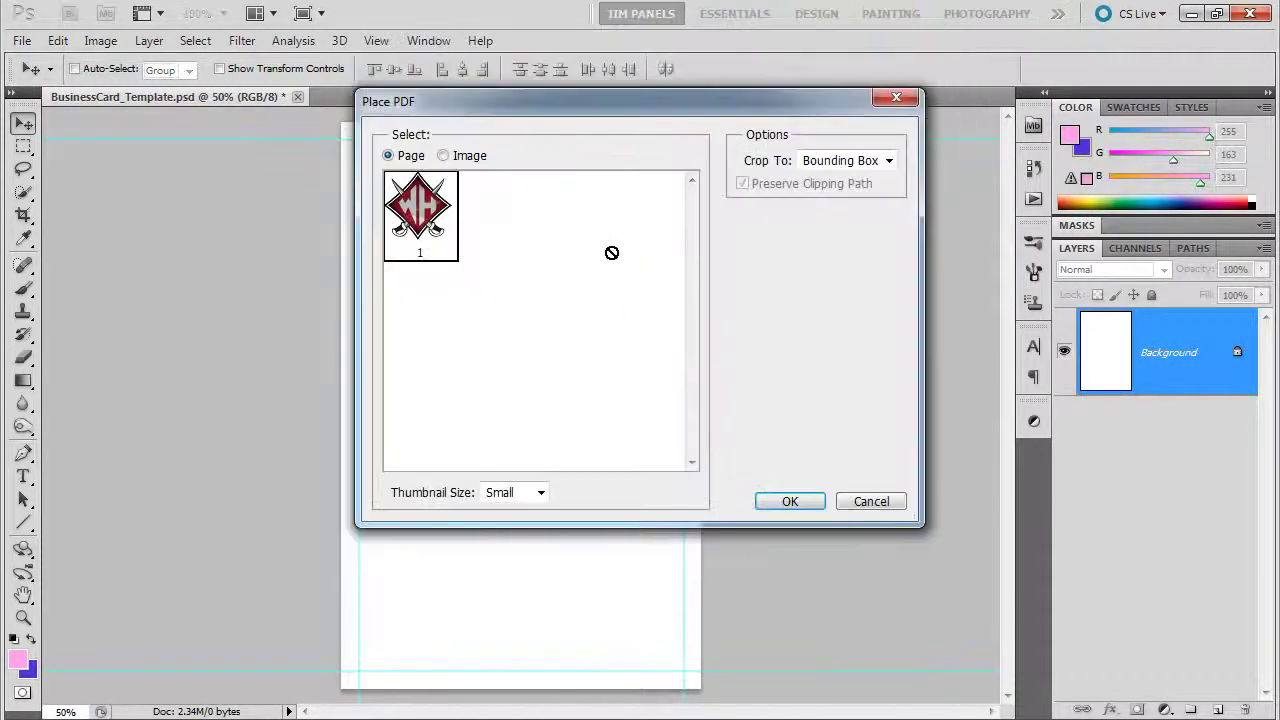
click(772, 502)
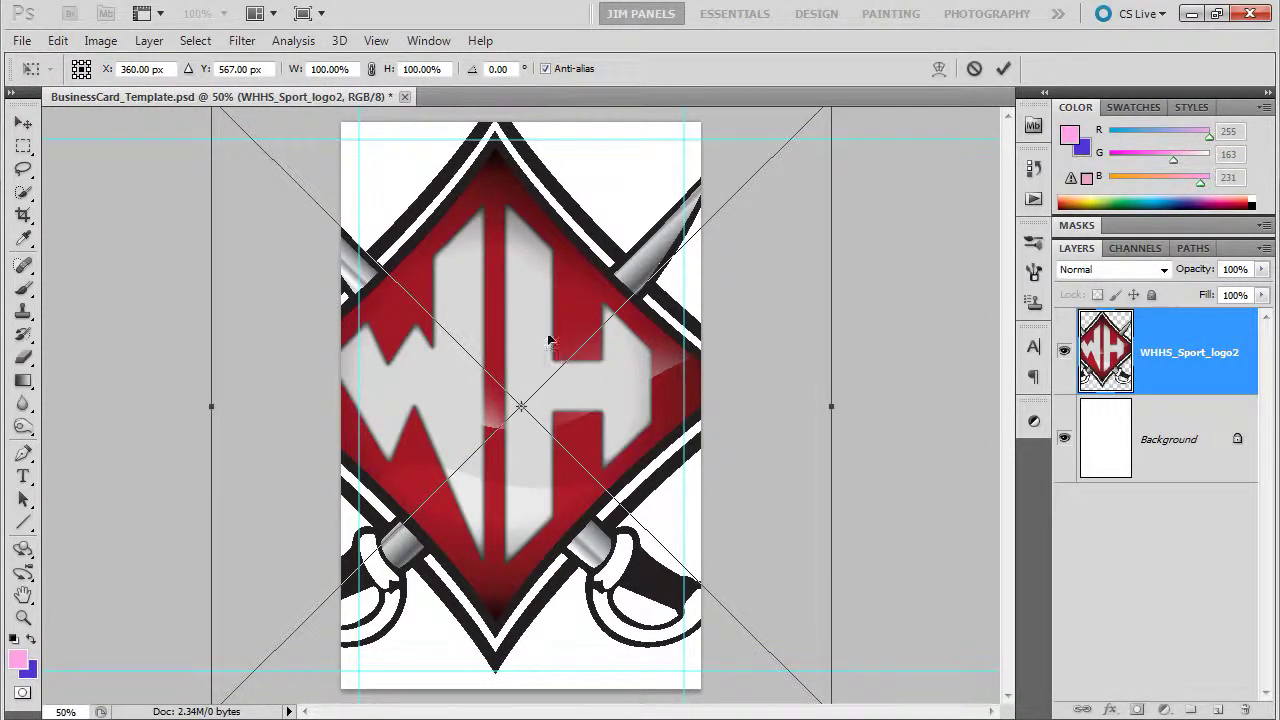
Step: Commit the placed logo, scale it to about 51%, and nudge it slightly up
key(ctrl+0)
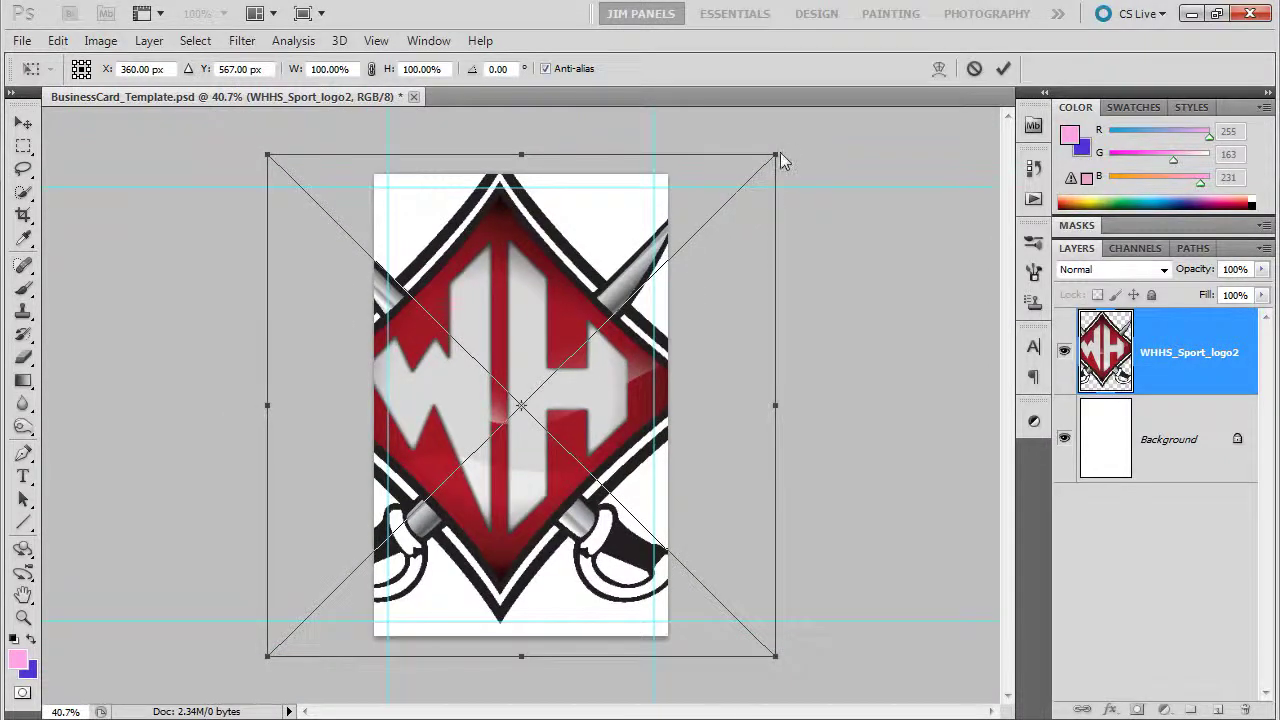
click(1003, 68)
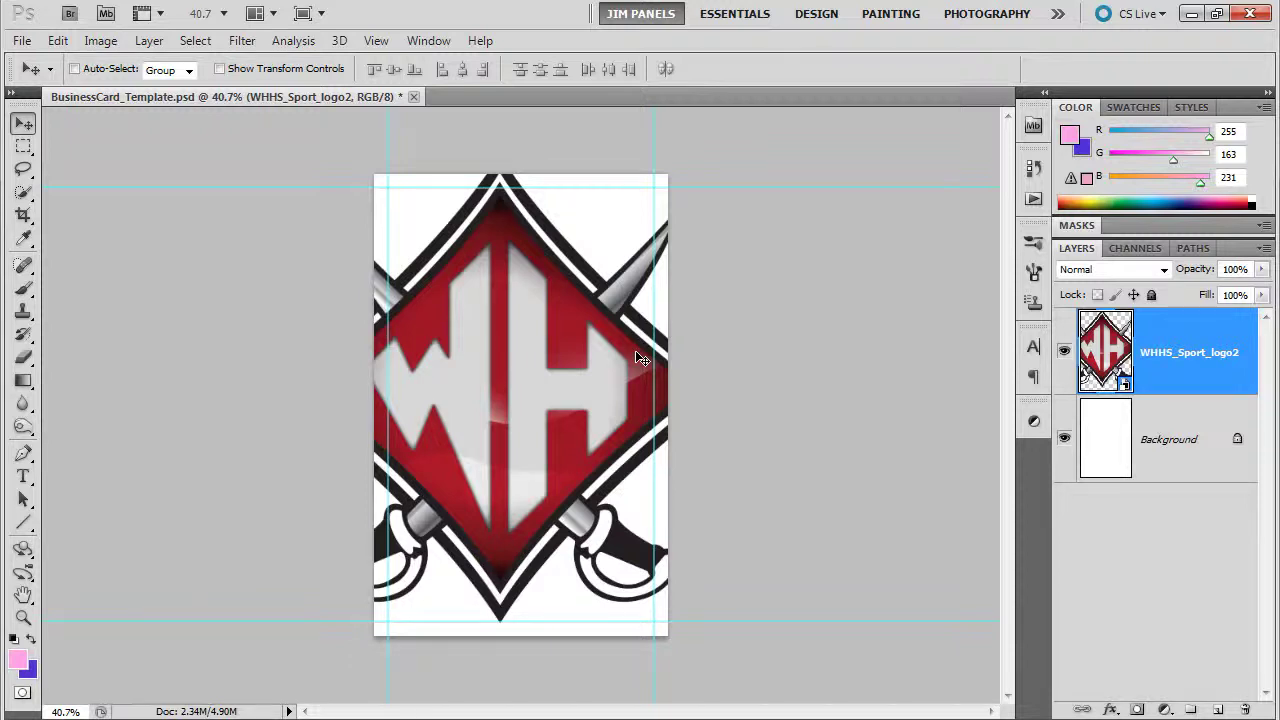
key(ctrl+t)
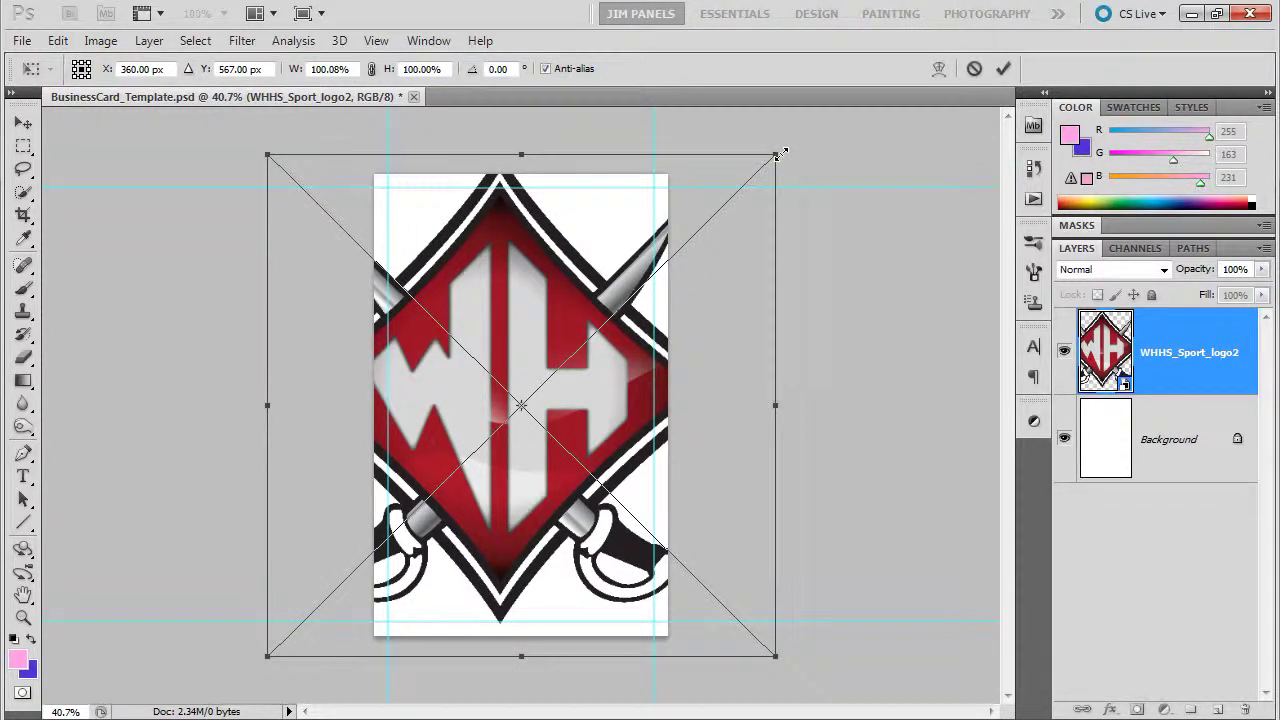
drag(781, 153, 645, 266)
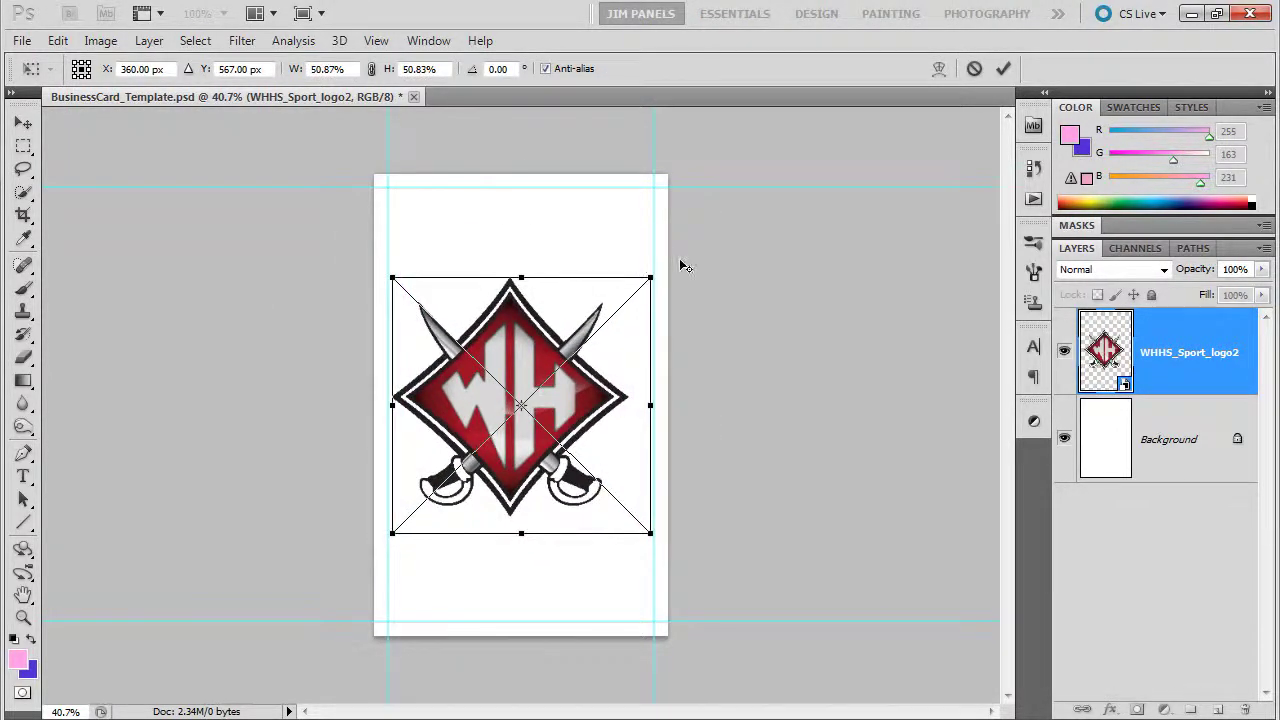
key(Return)
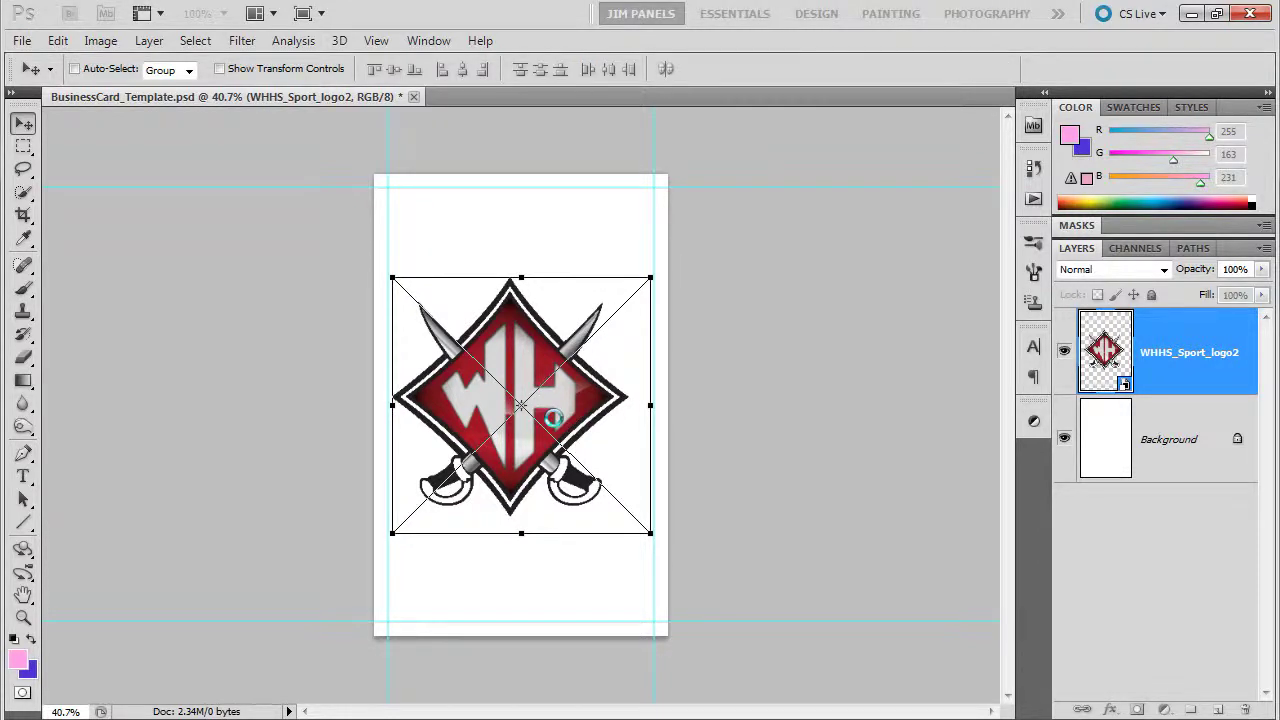
drag(502, 384, 512, 349)
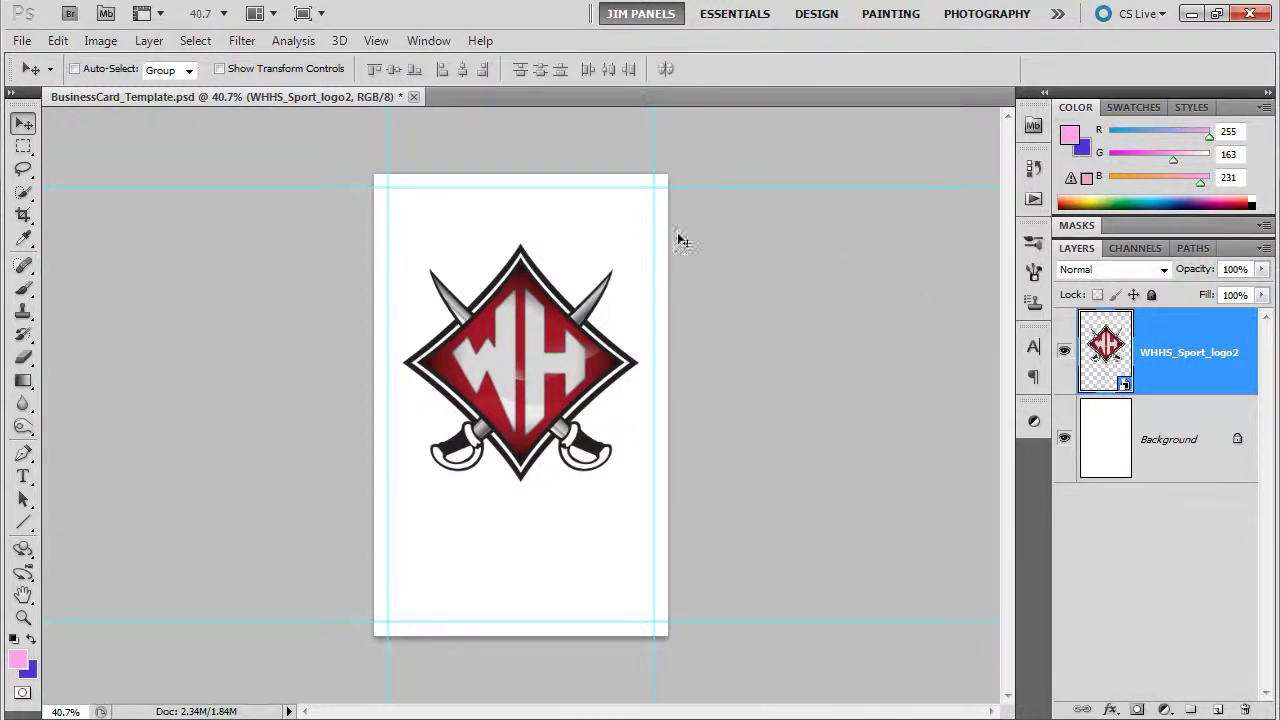
click(241, 40)
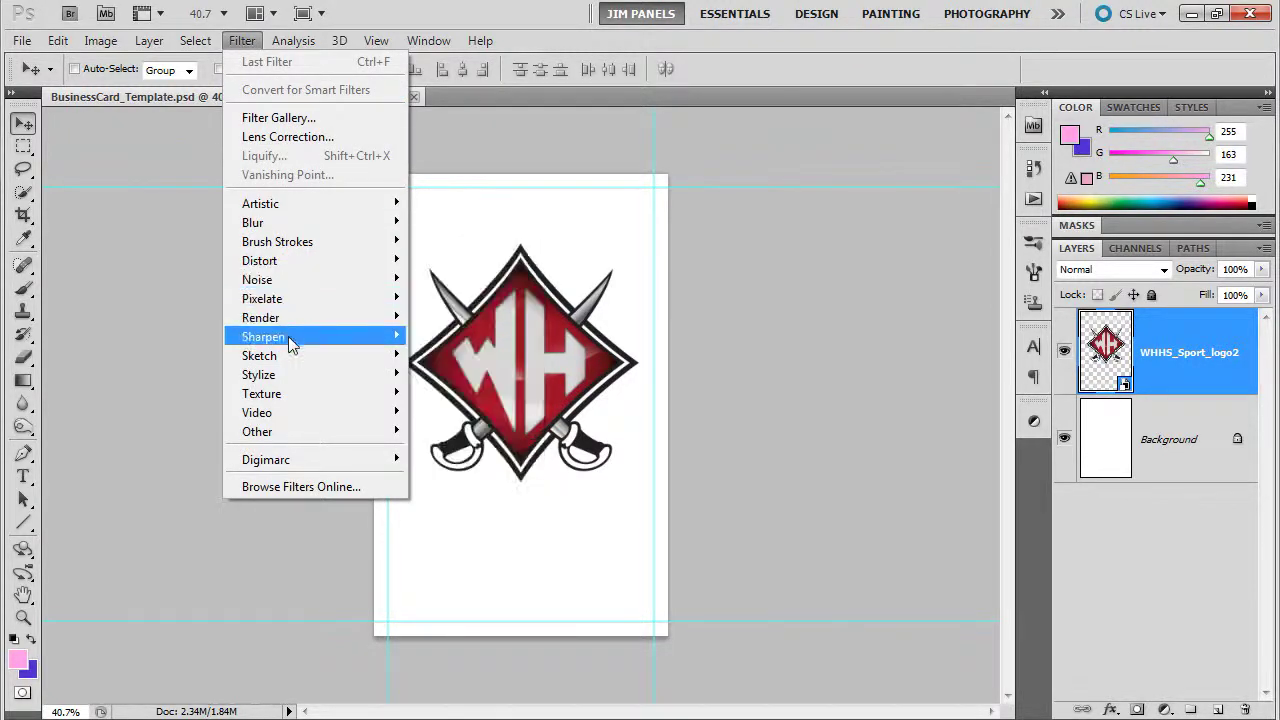
mouse_move(288, 340)
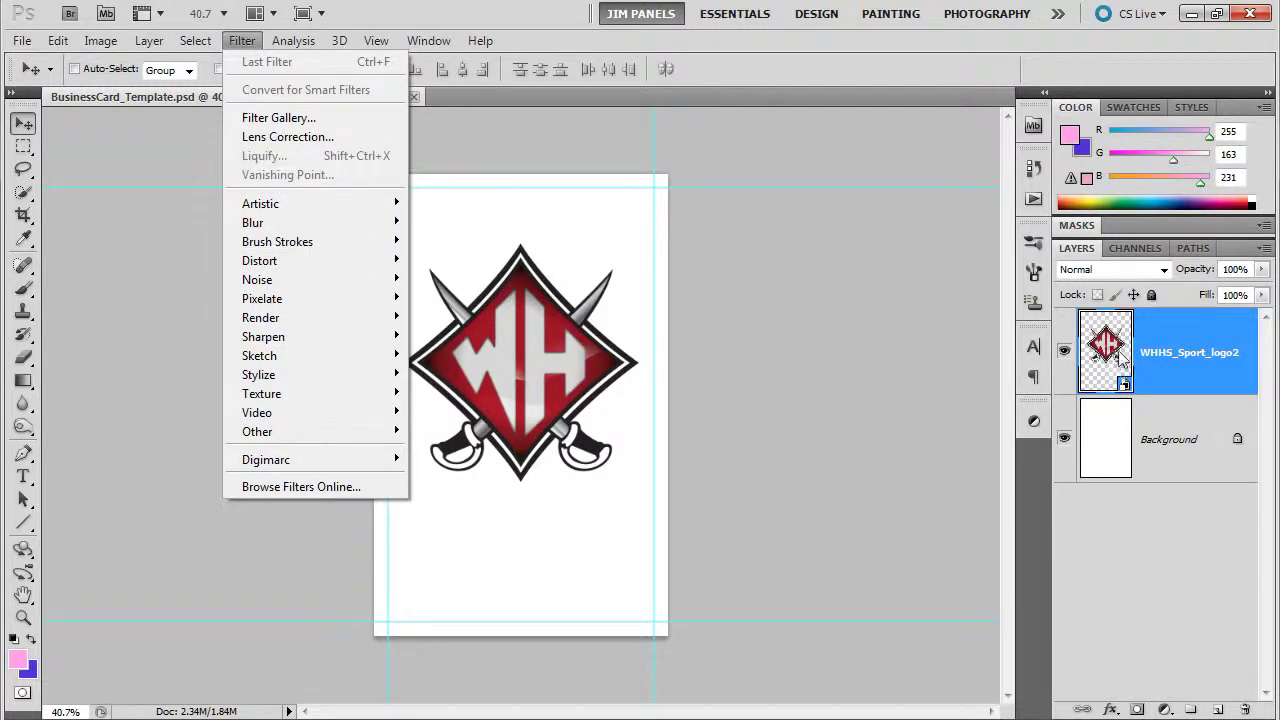
click(740, 46)
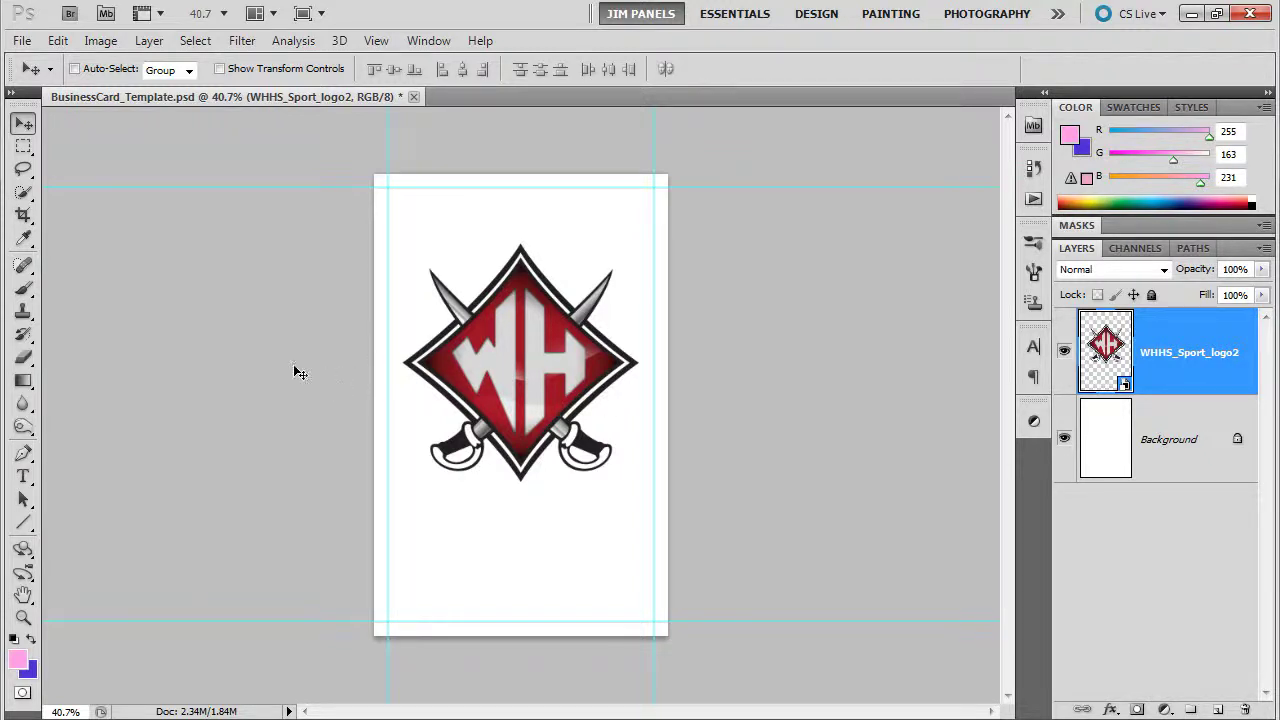
click(25, 360)
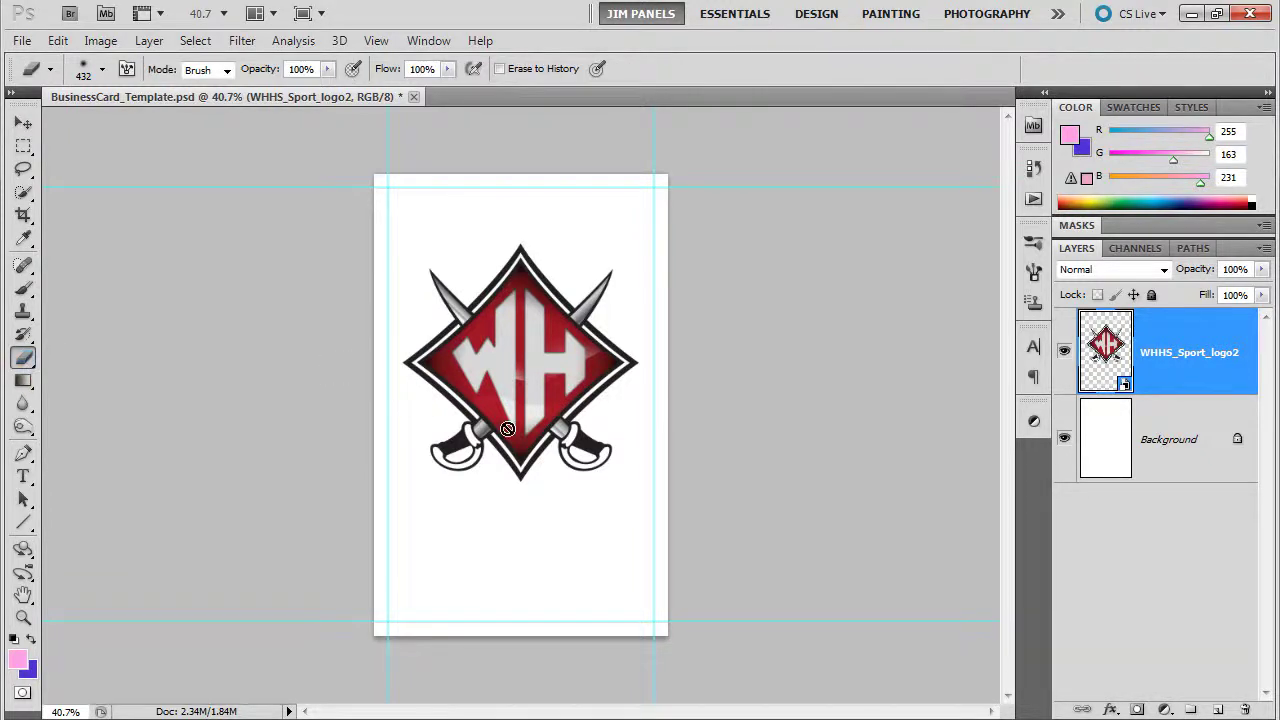
click(102, 69)
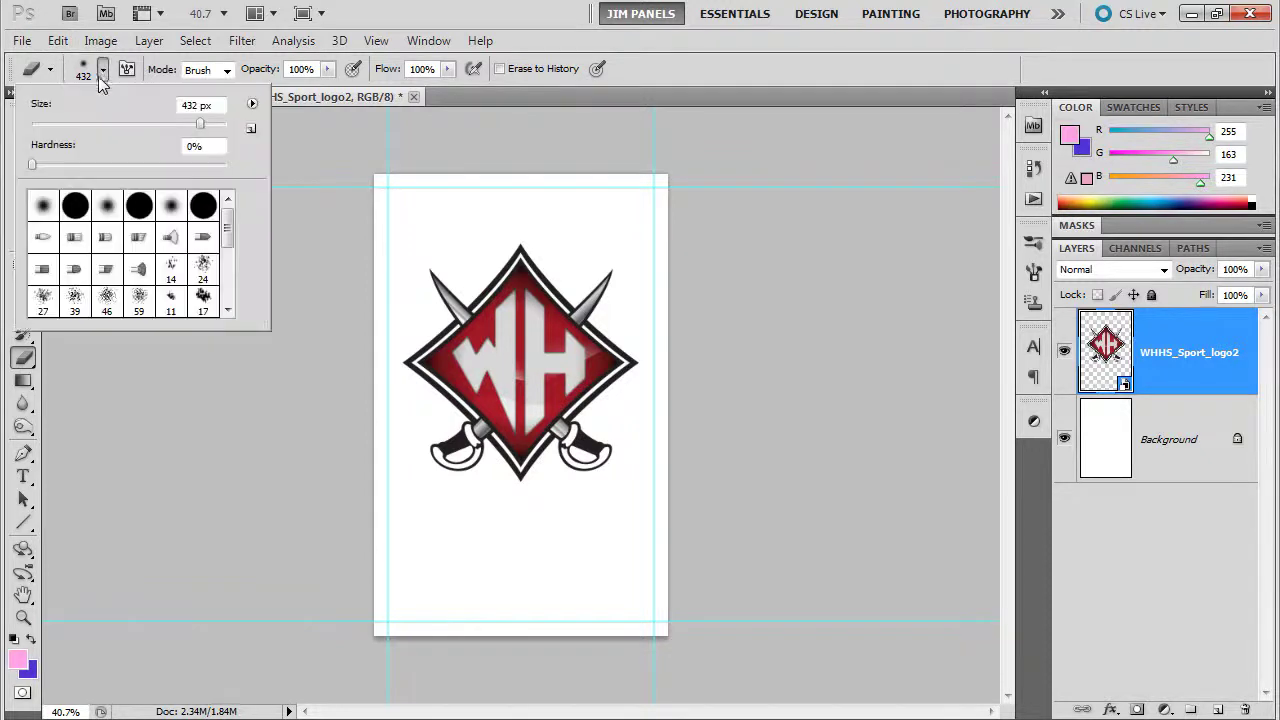
drag(150, 127, 155, 130)
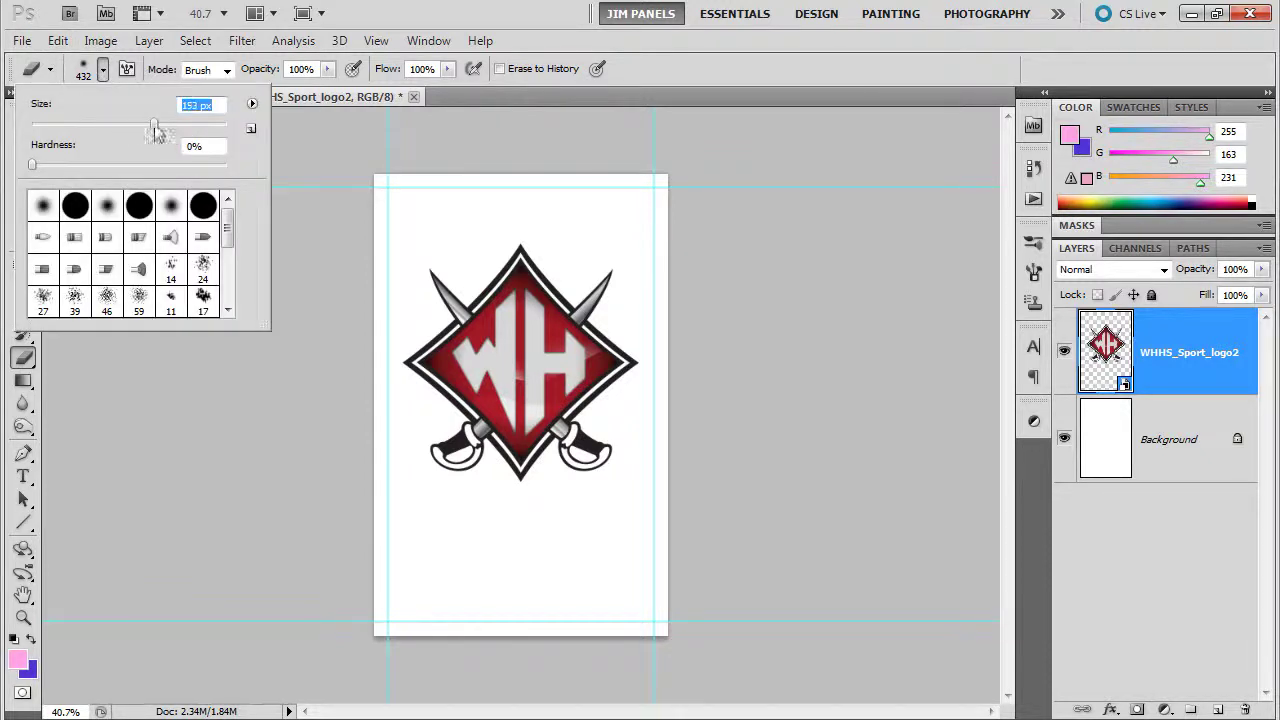
click(516, 404)
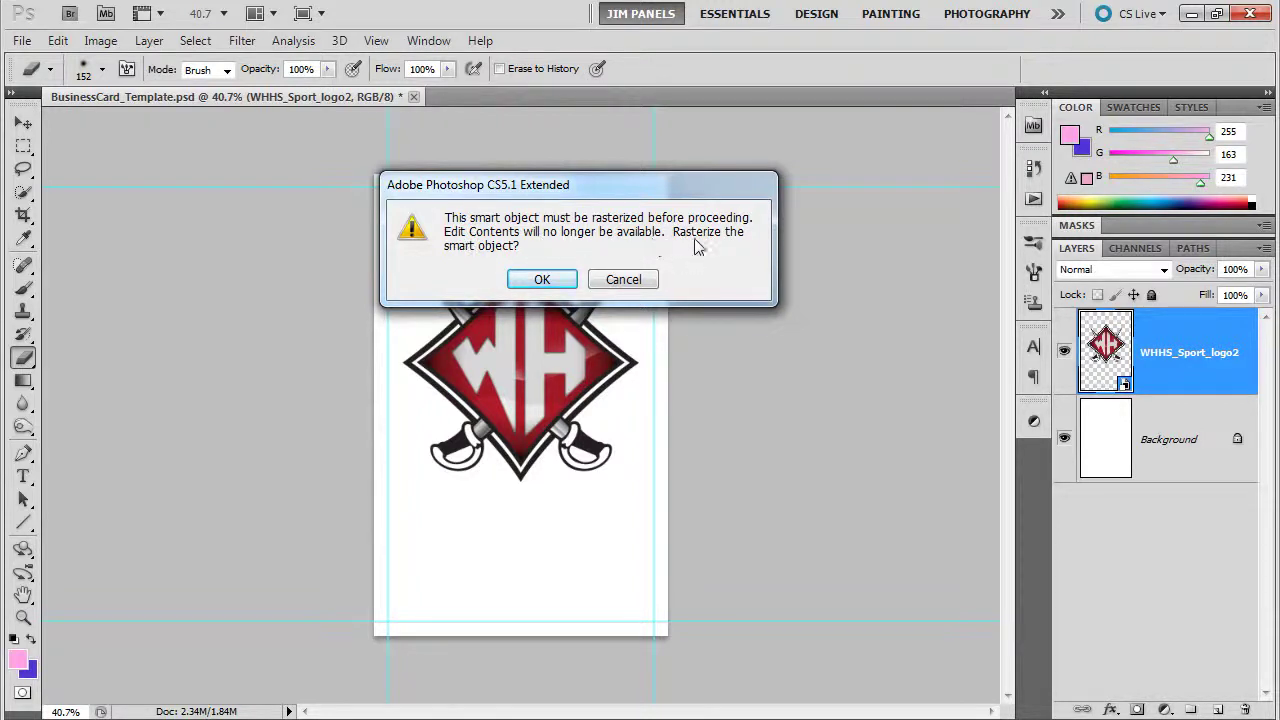
click(537, 280)
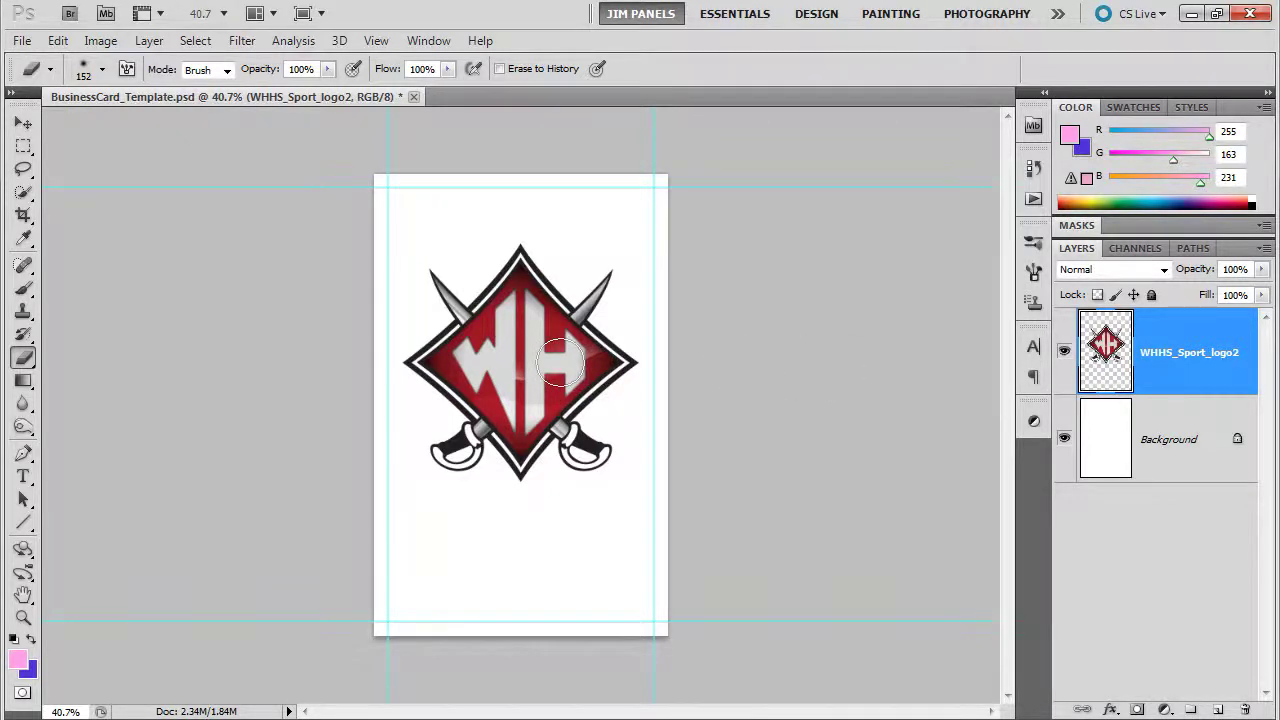
key(ctrl+z)
click(532, 366)
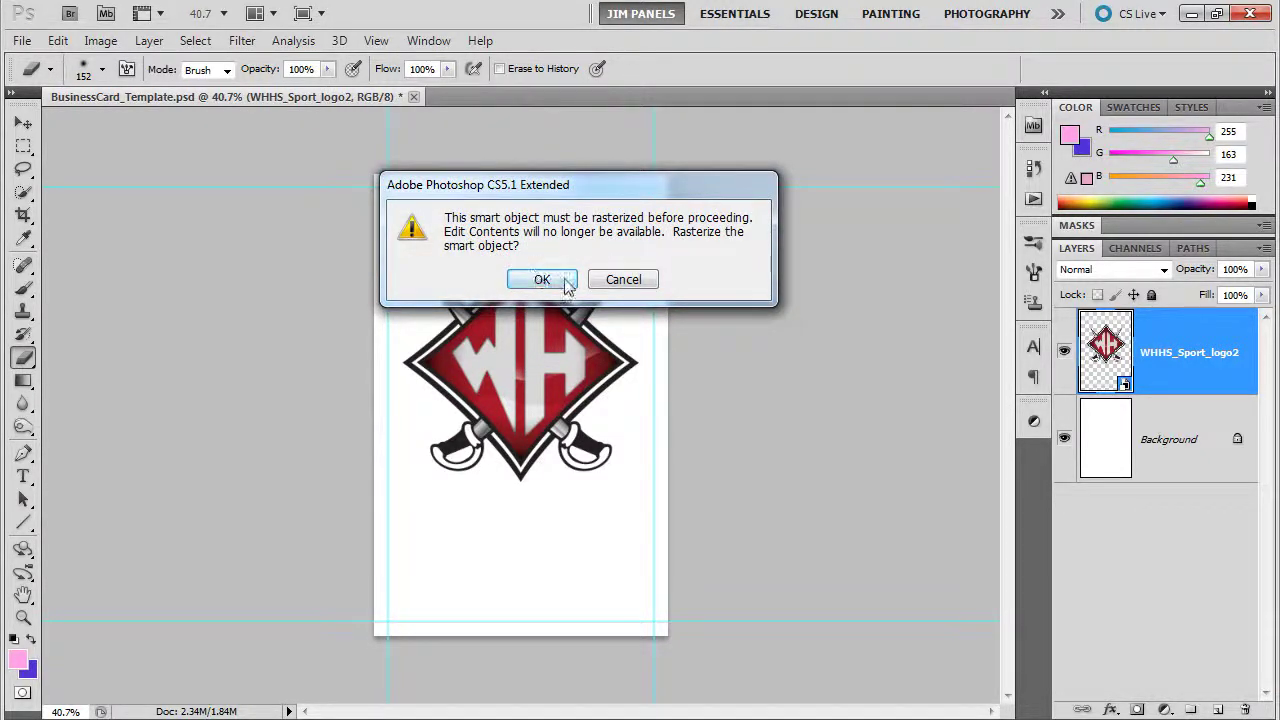
click(606, 285)
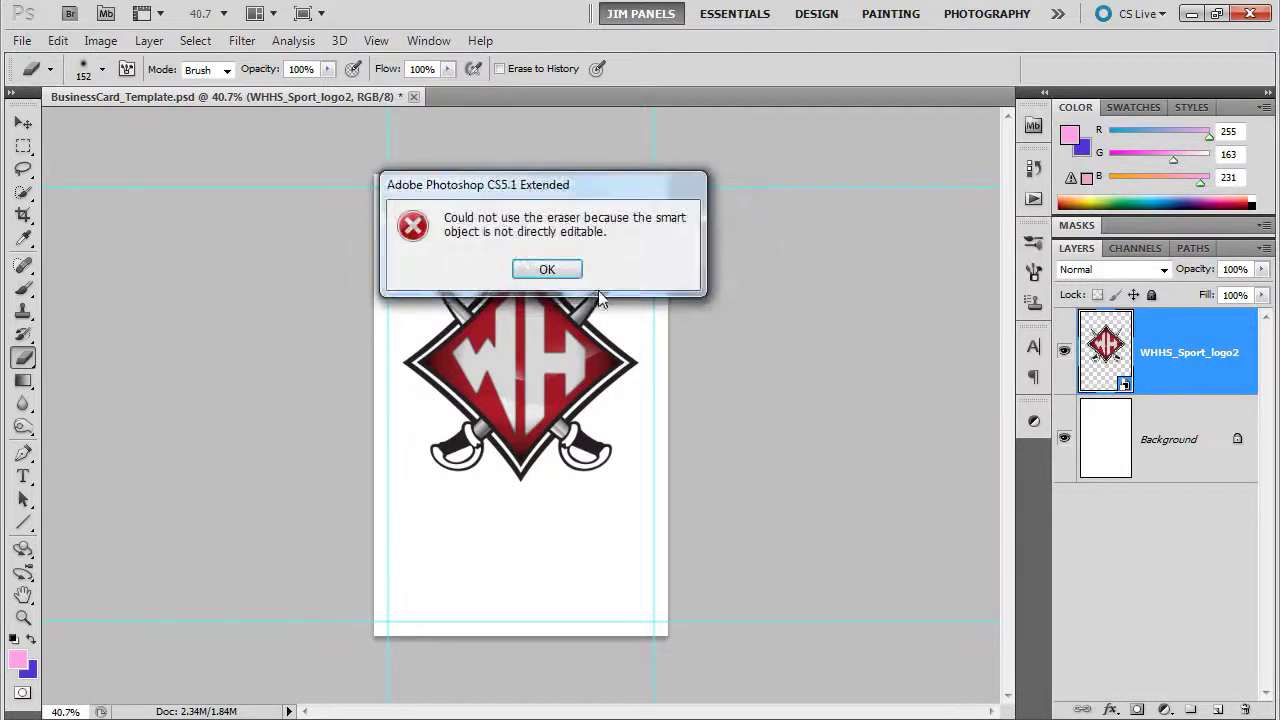
click(547, 270)
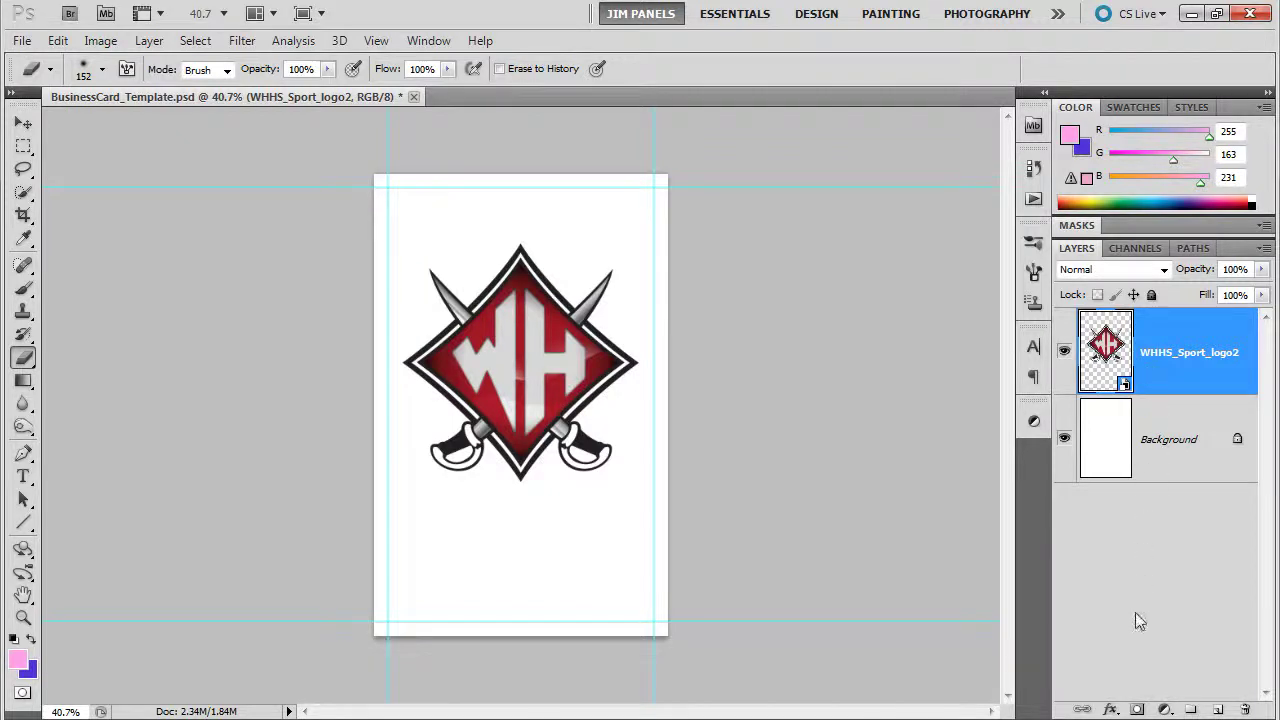
Step: Add a layer mask to the logo layer and pick the Brush with black
click(1136, 710)
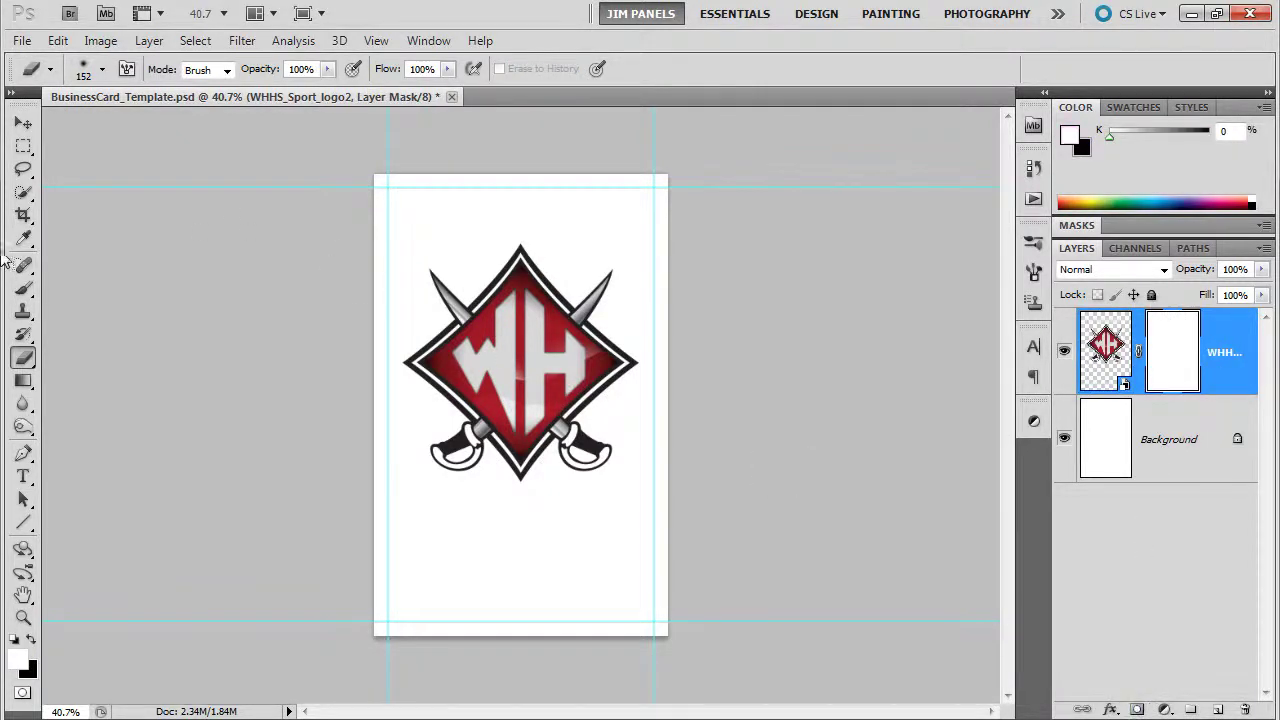
click(23, 289)
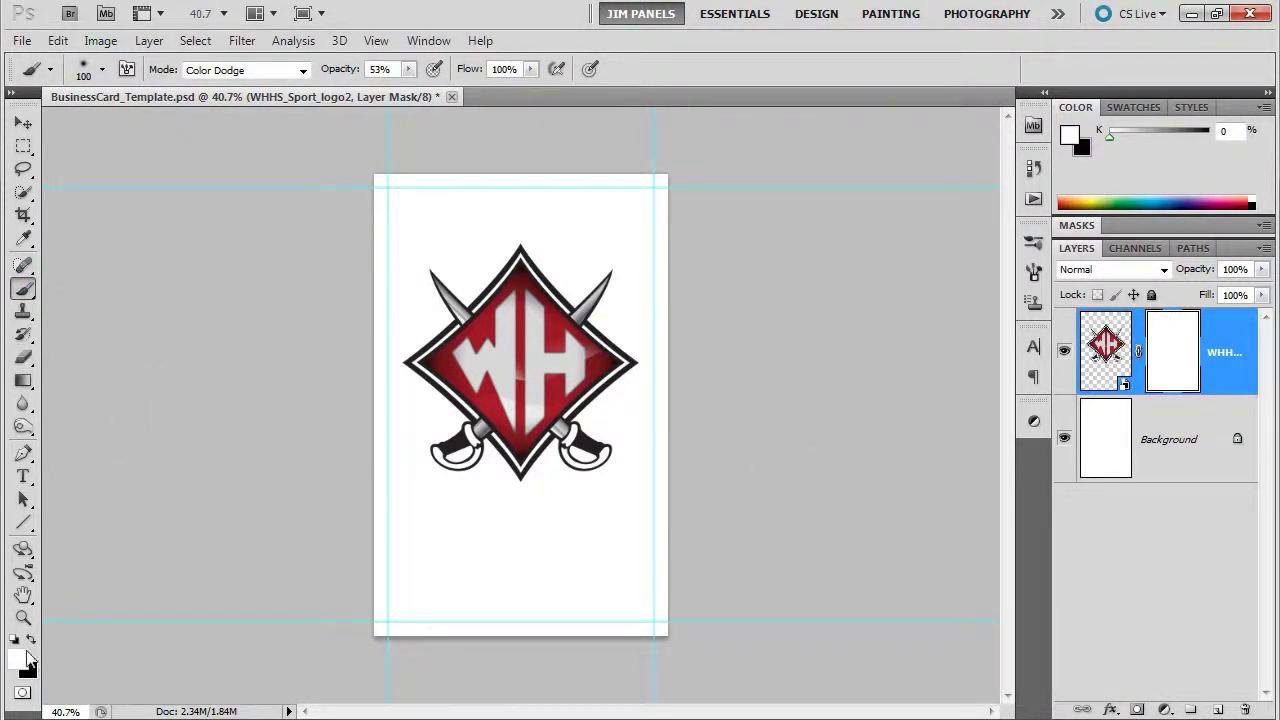
click(33, 640)
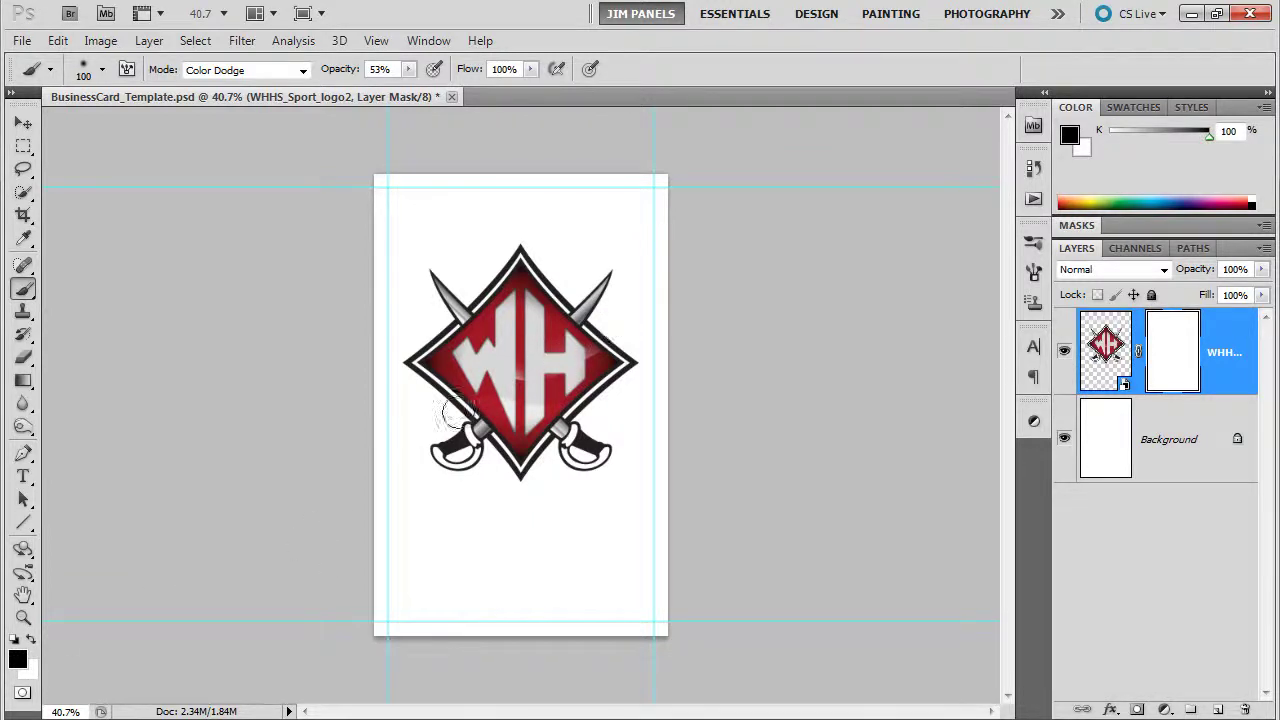
Step: Set the brush to Normal mode at 100% opacity, then paint and undo a test stroke
click(250, 70)
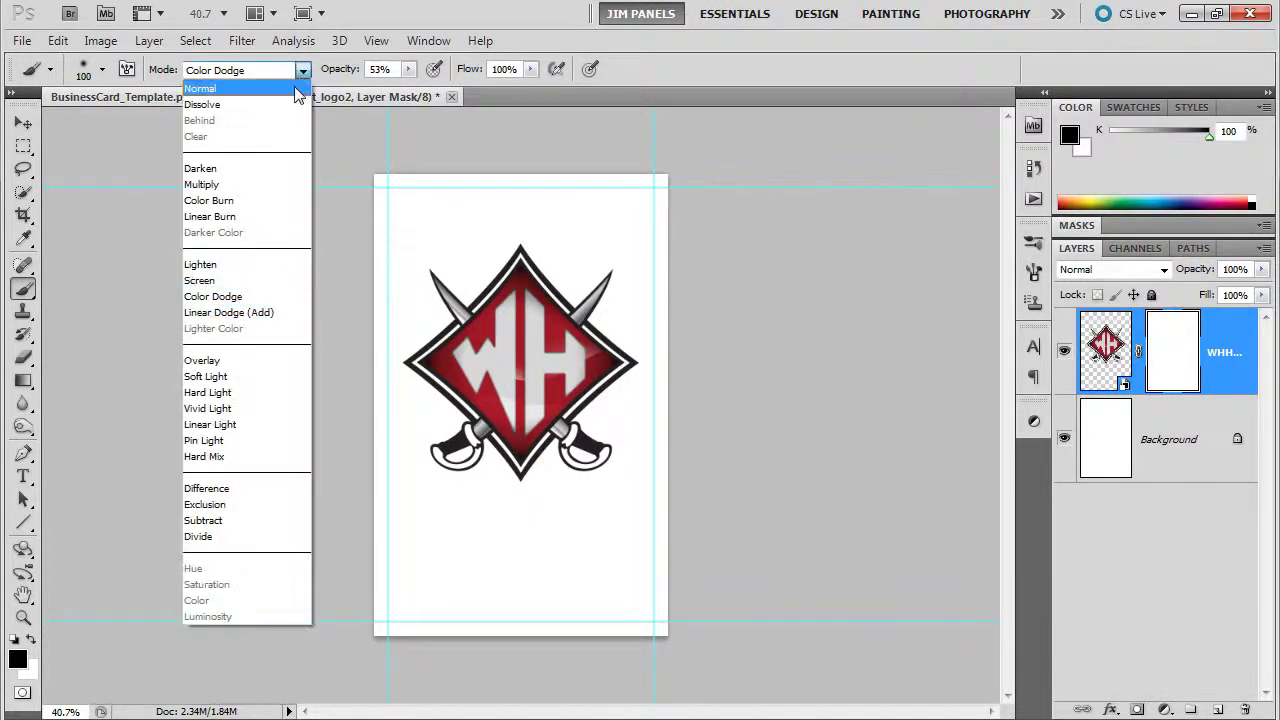
click(205, 88)
drag(408, 69, 480, 96)
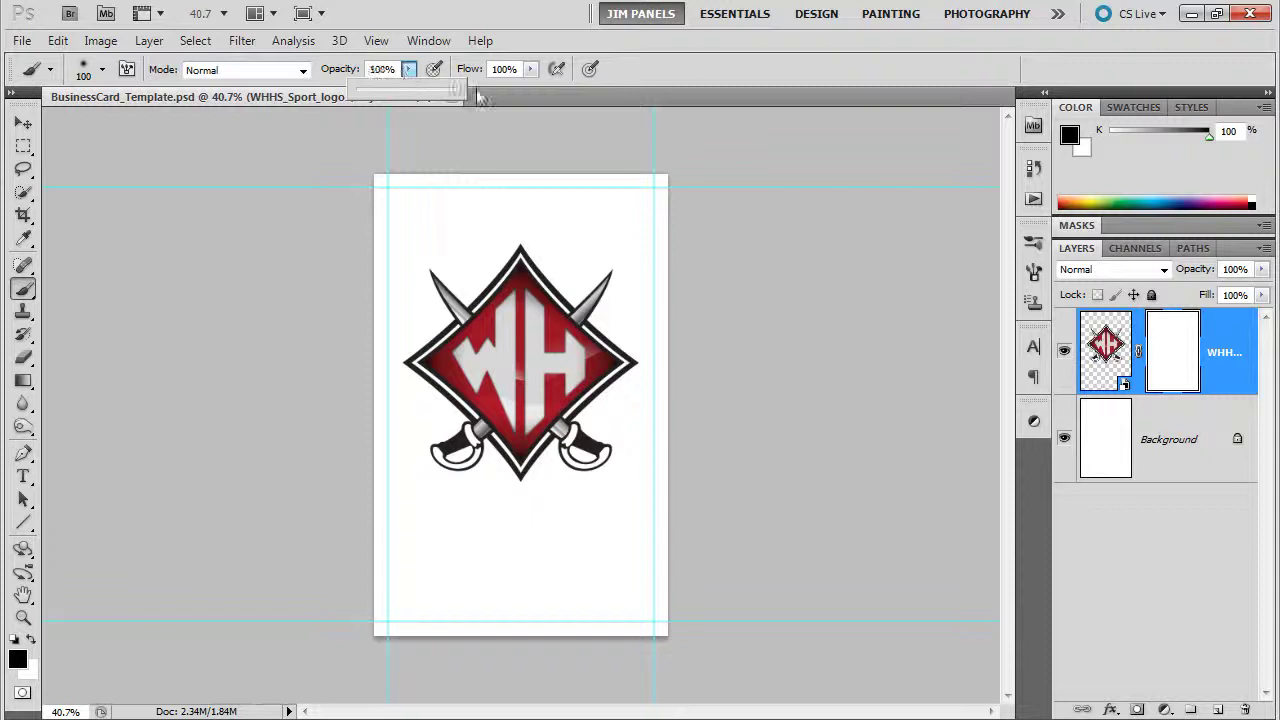
click(566, 236)
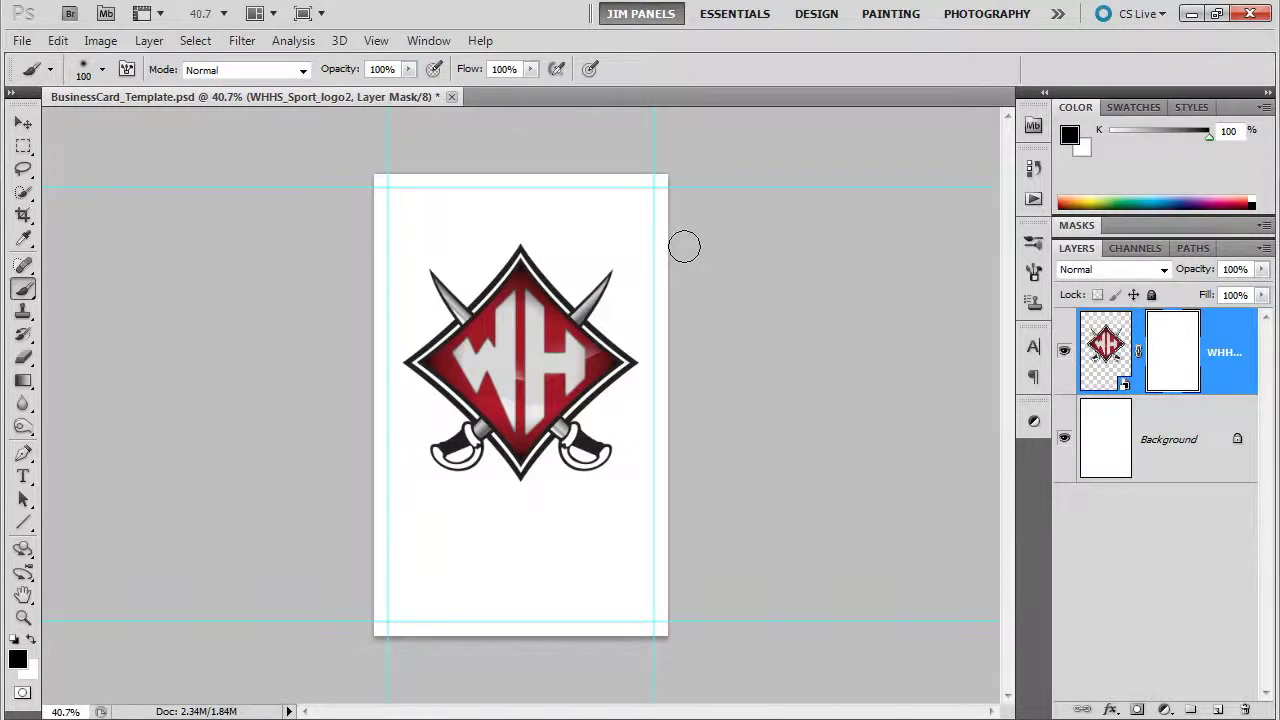
drag(571, 266, 430, 416)
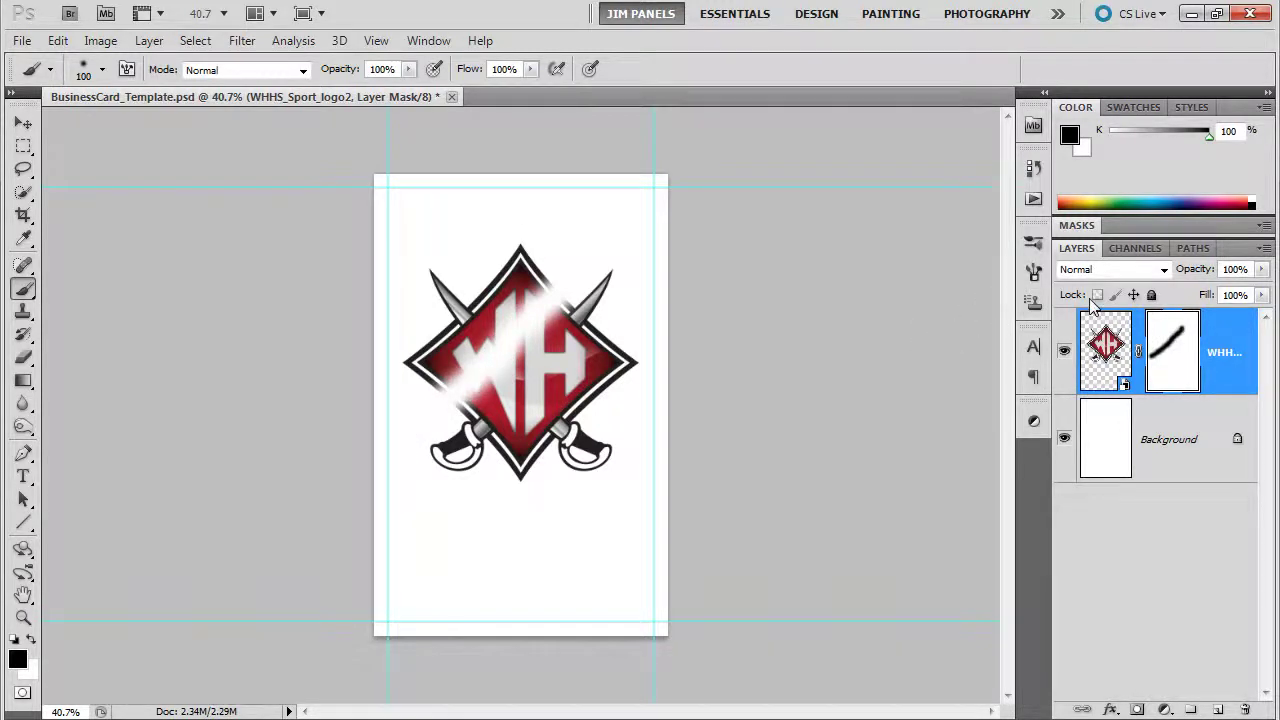
key(ctrl+z)
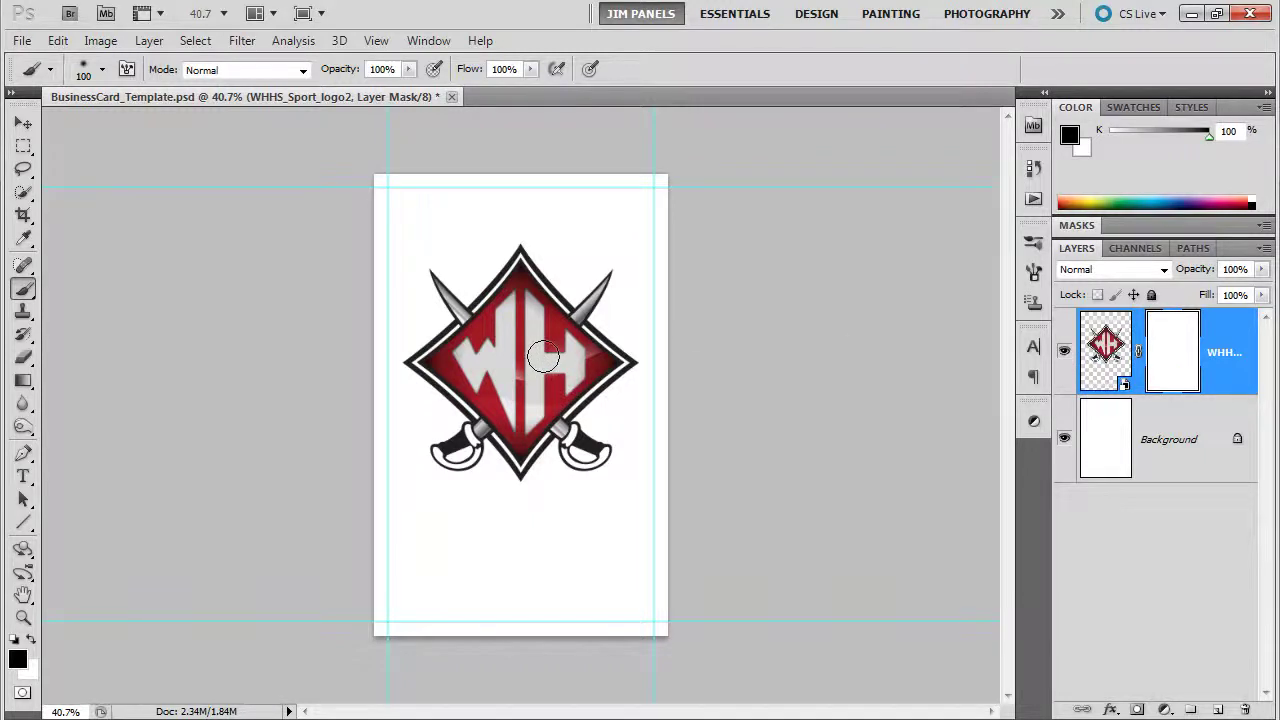
Step: Open the logo smart object's contents in Illustrator with Edit Contents
right_click(1218, 344)
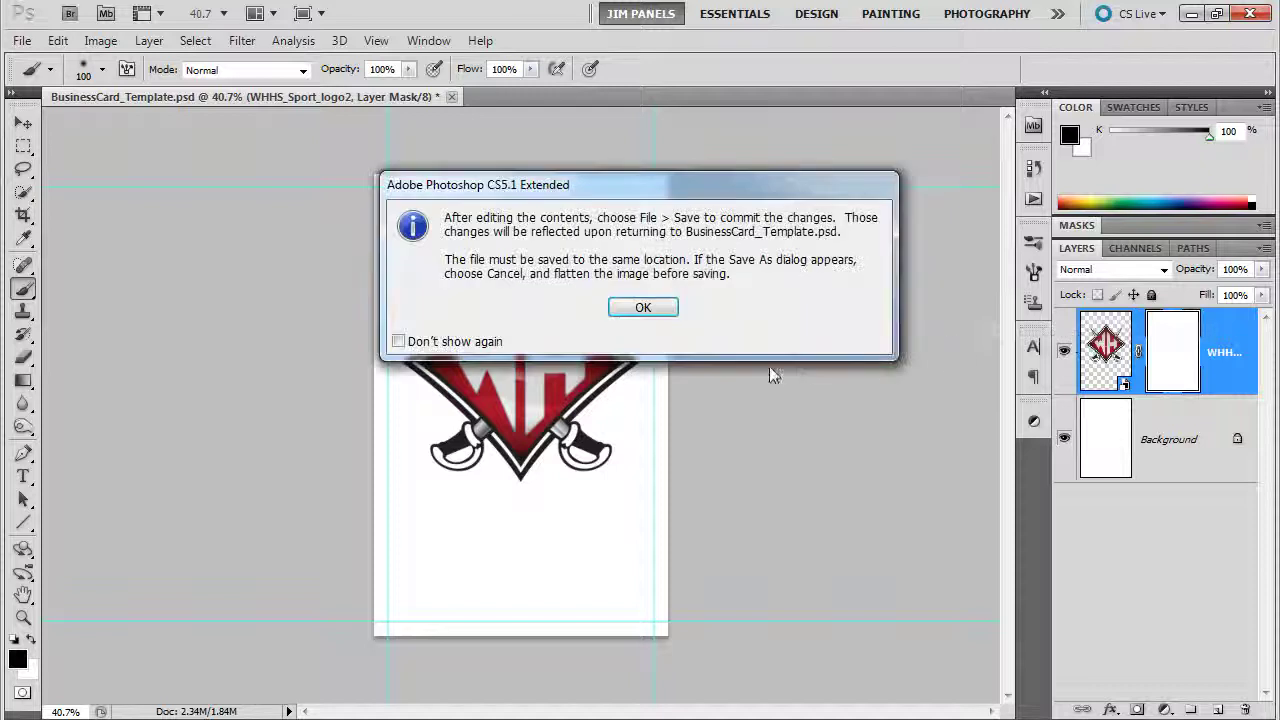
click(658, 308)
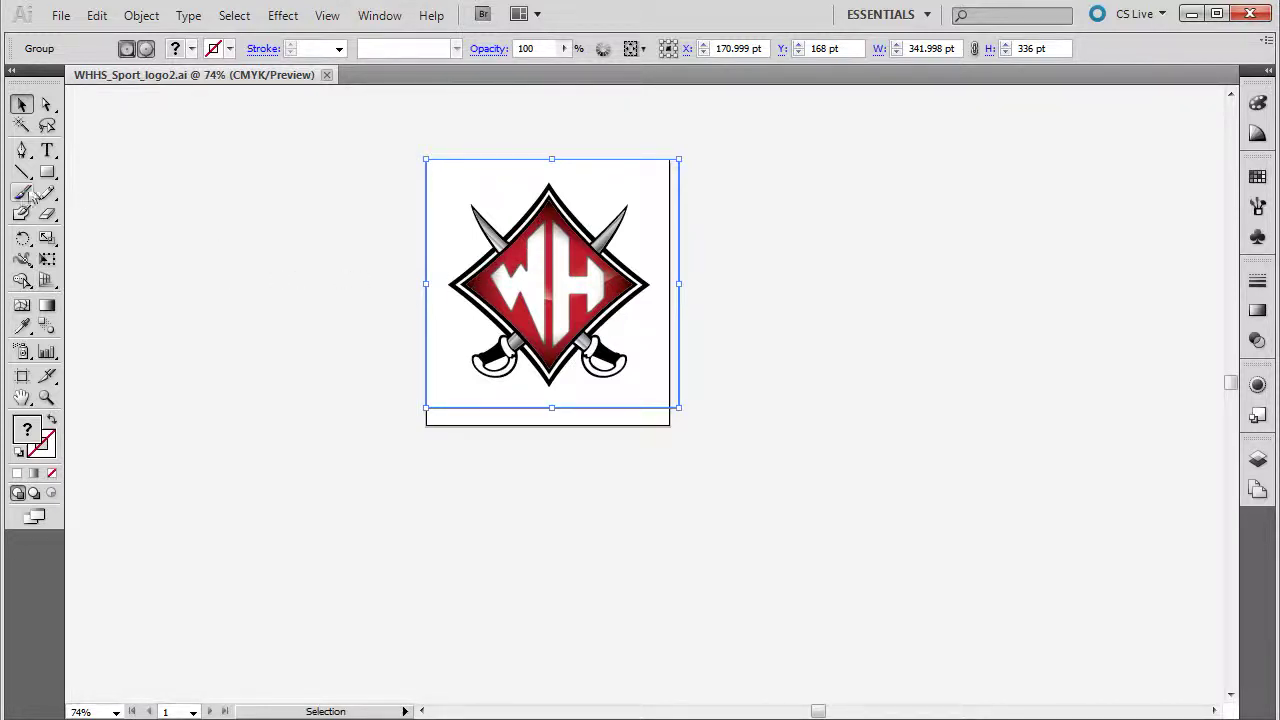
Step: Isolate the logo group, delete the dark shading group inside the diamond, and exit isolation
double_click(495, 303)
click(487, 297)
double_click(485, 290)
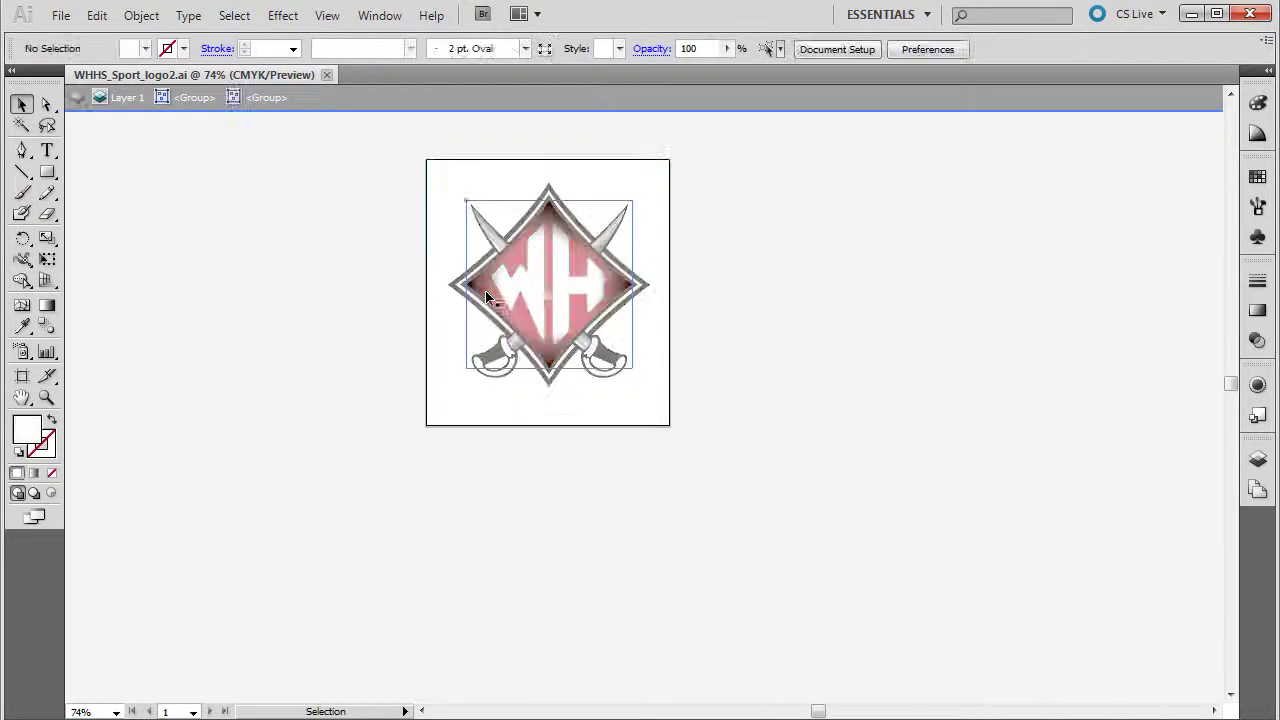
click(485, 290)
click(485, 290)
click(485, 290)
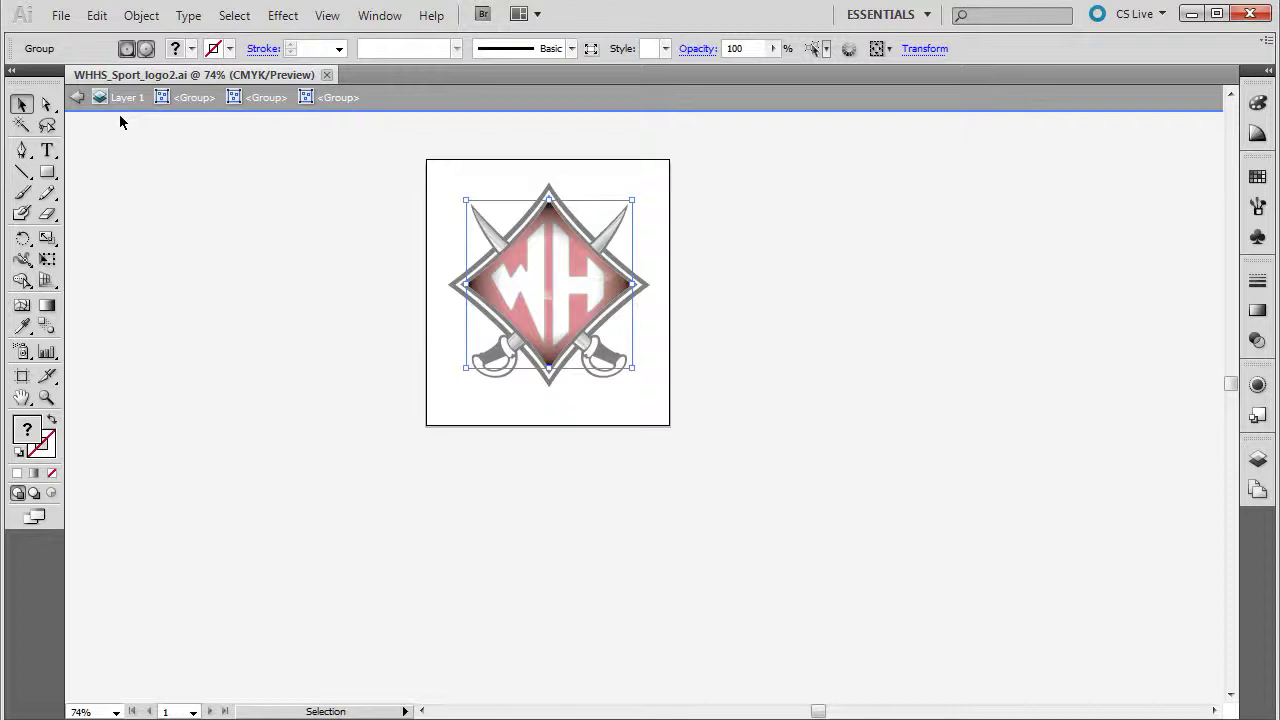
click(268, 97)
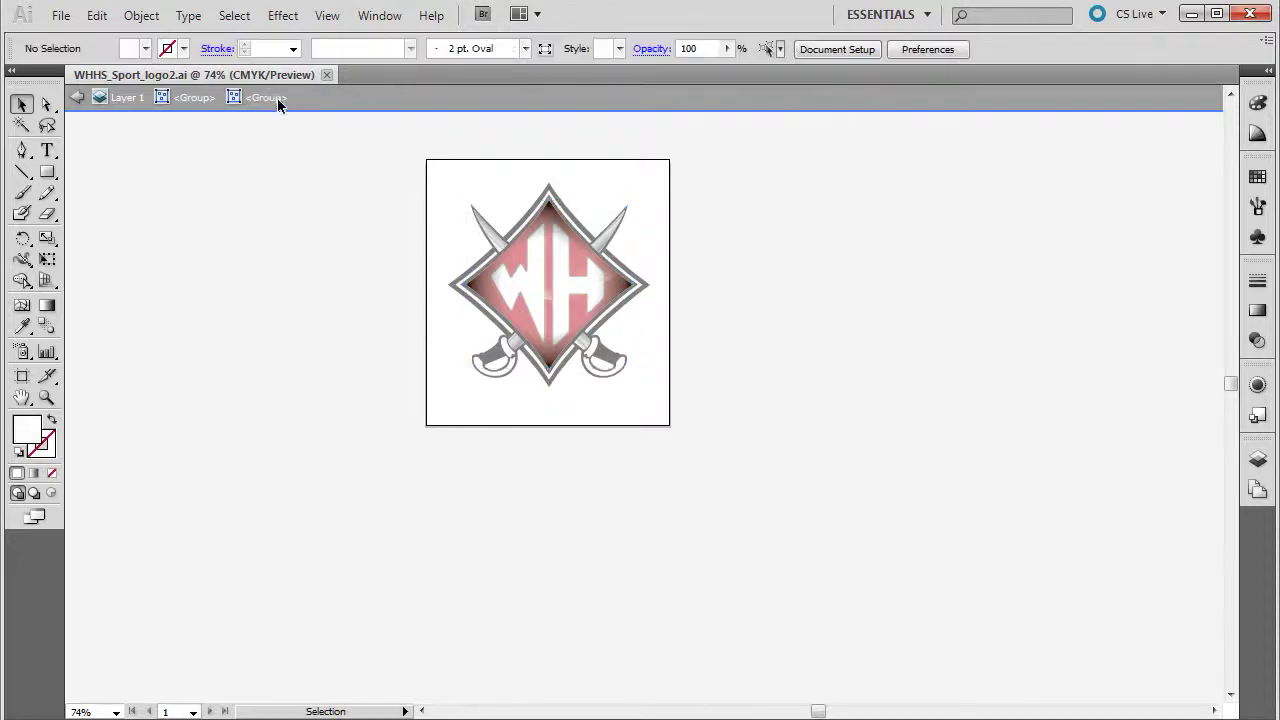
click(483, 295)
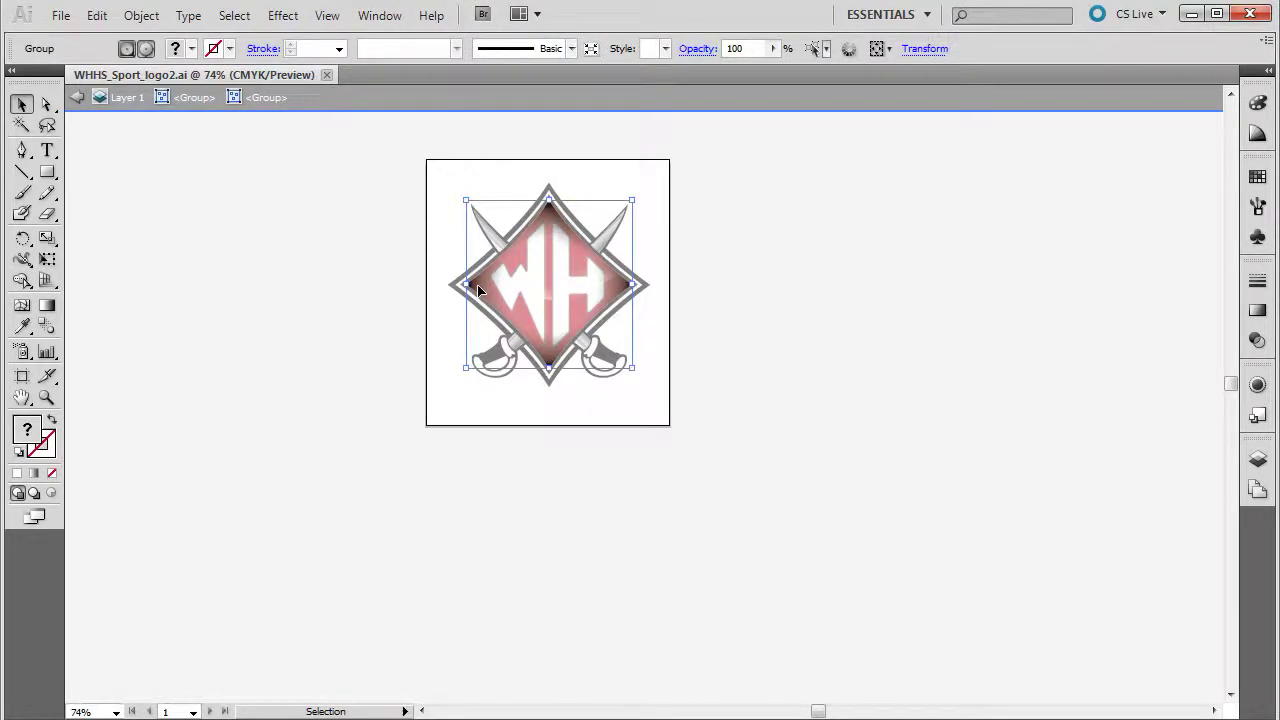
key(ctrl+shift+a)
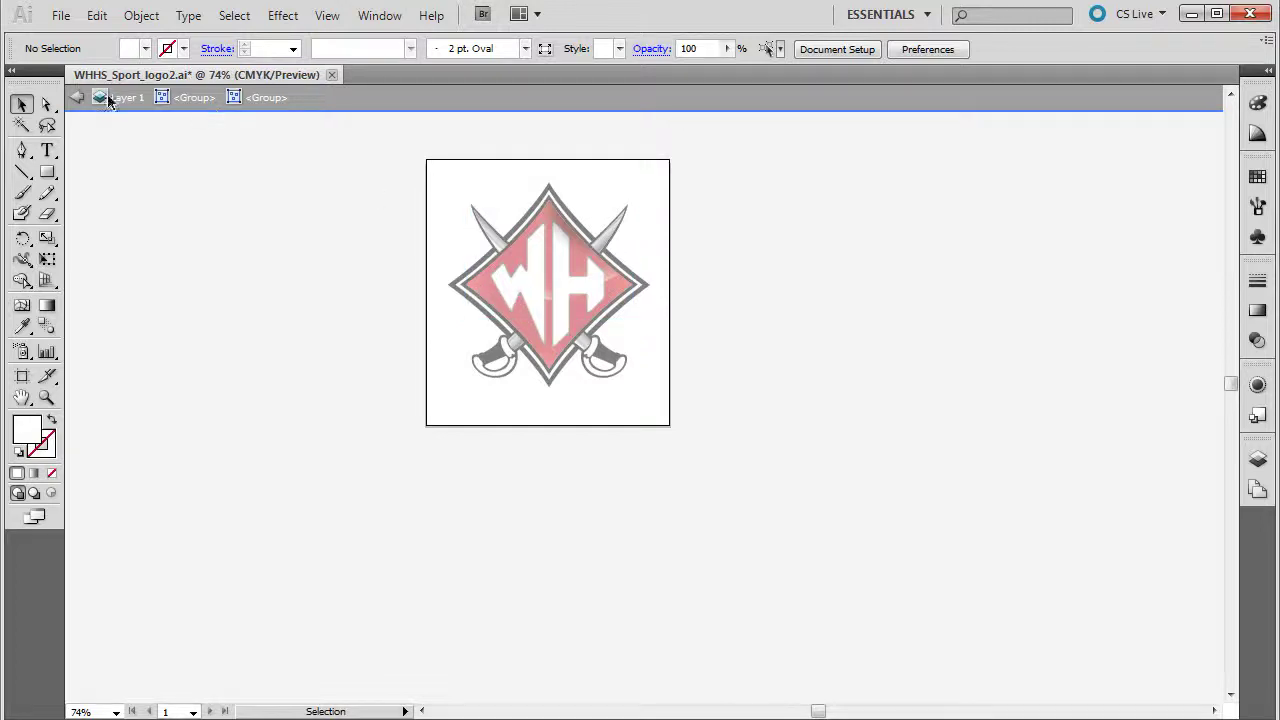
click(121, 97)
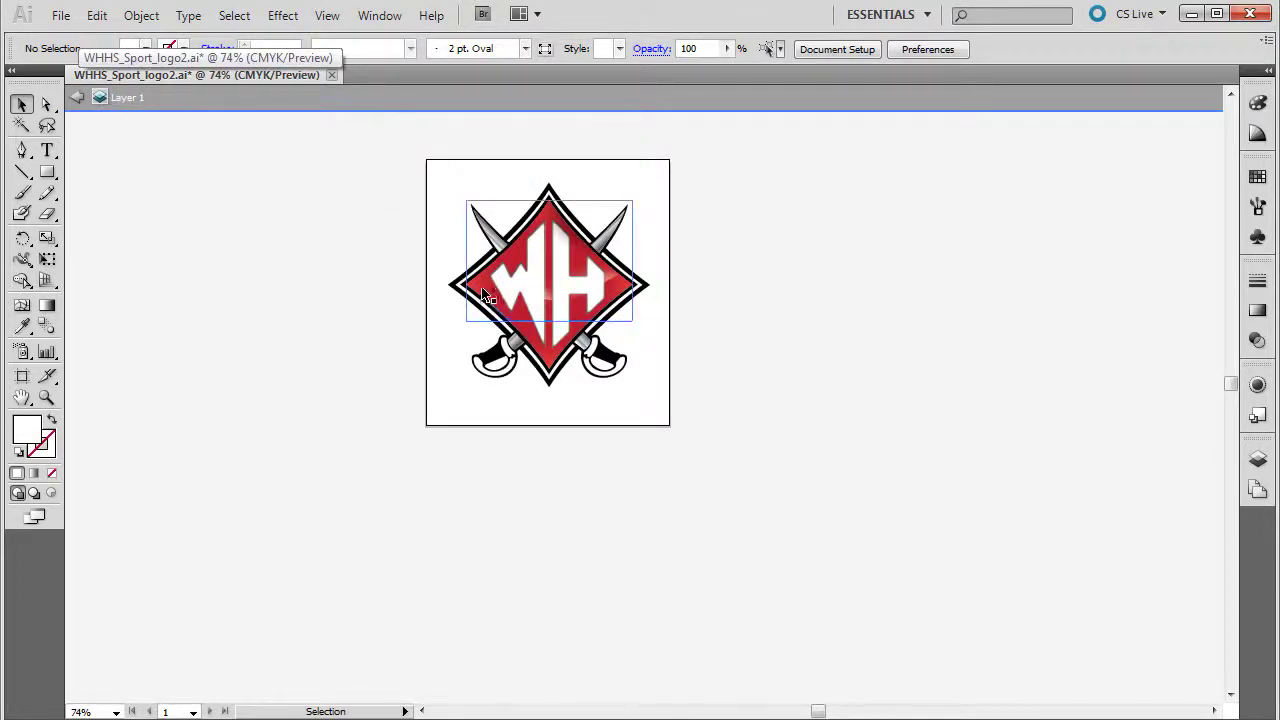
click(76, 99)
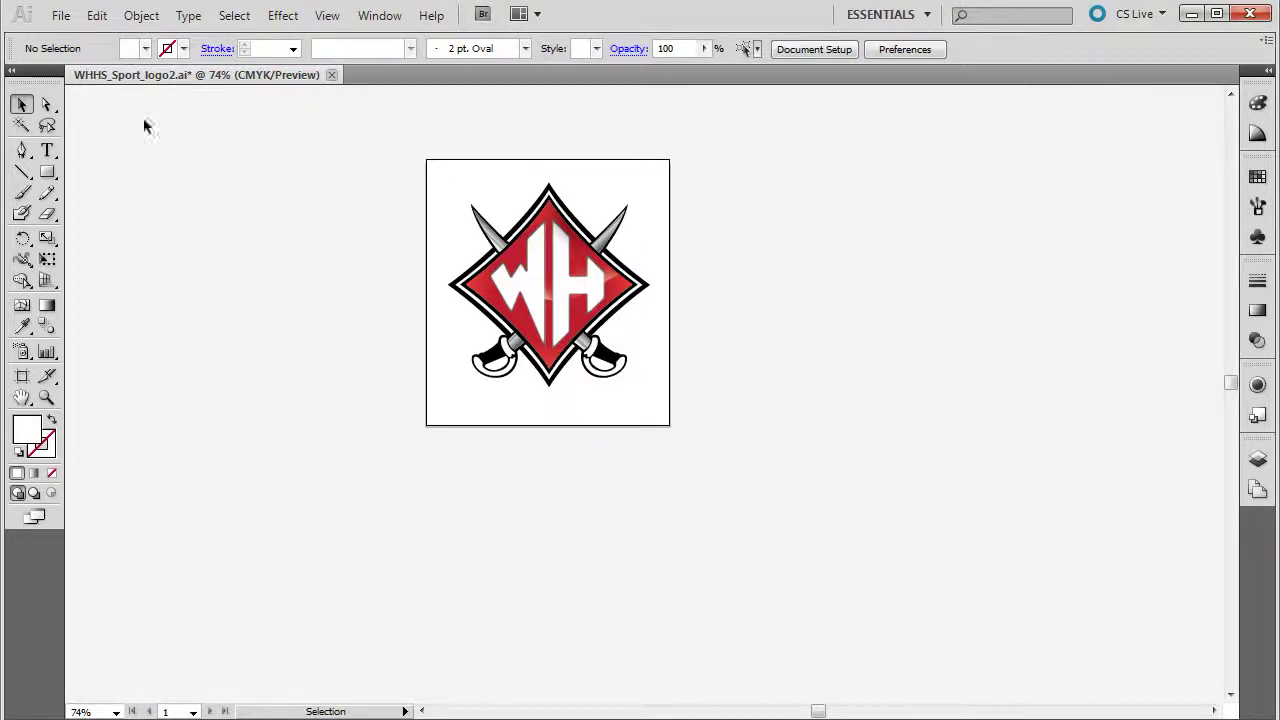
Step: Save the edited WH logo in Illustrator via File > Save so Photoshop's smart object updates
click(68, 20)
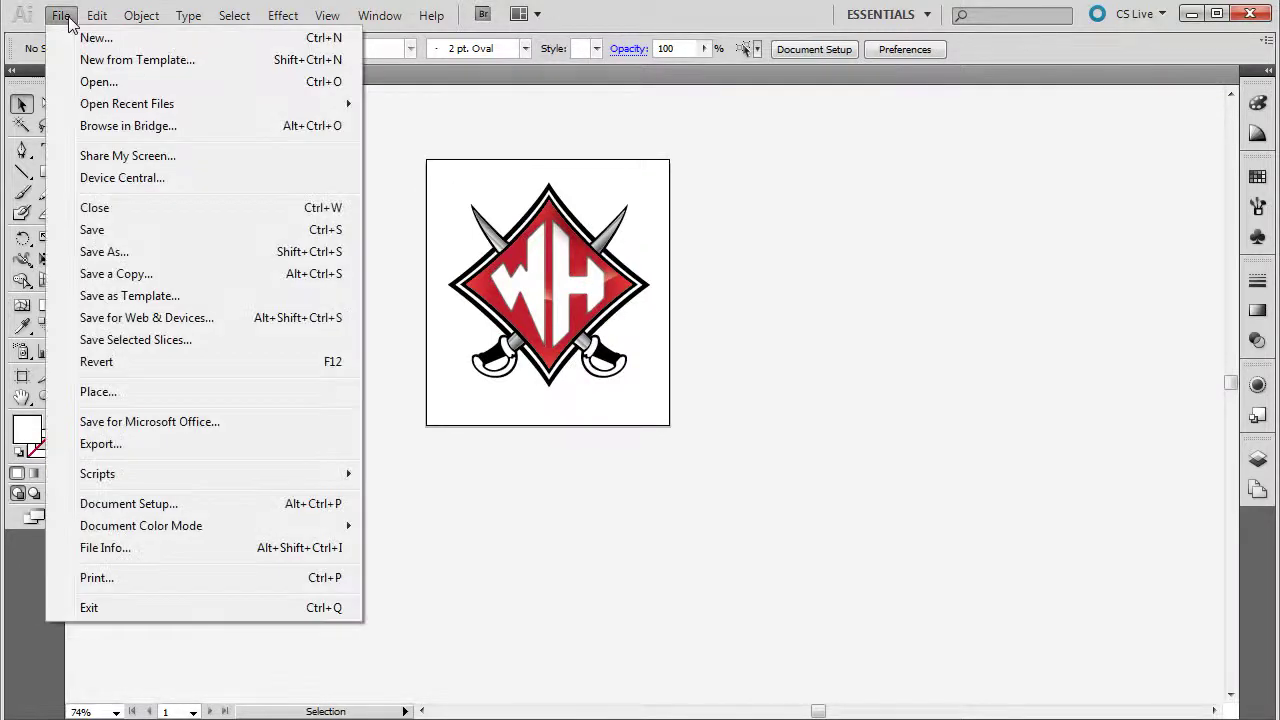
click(128, 232)
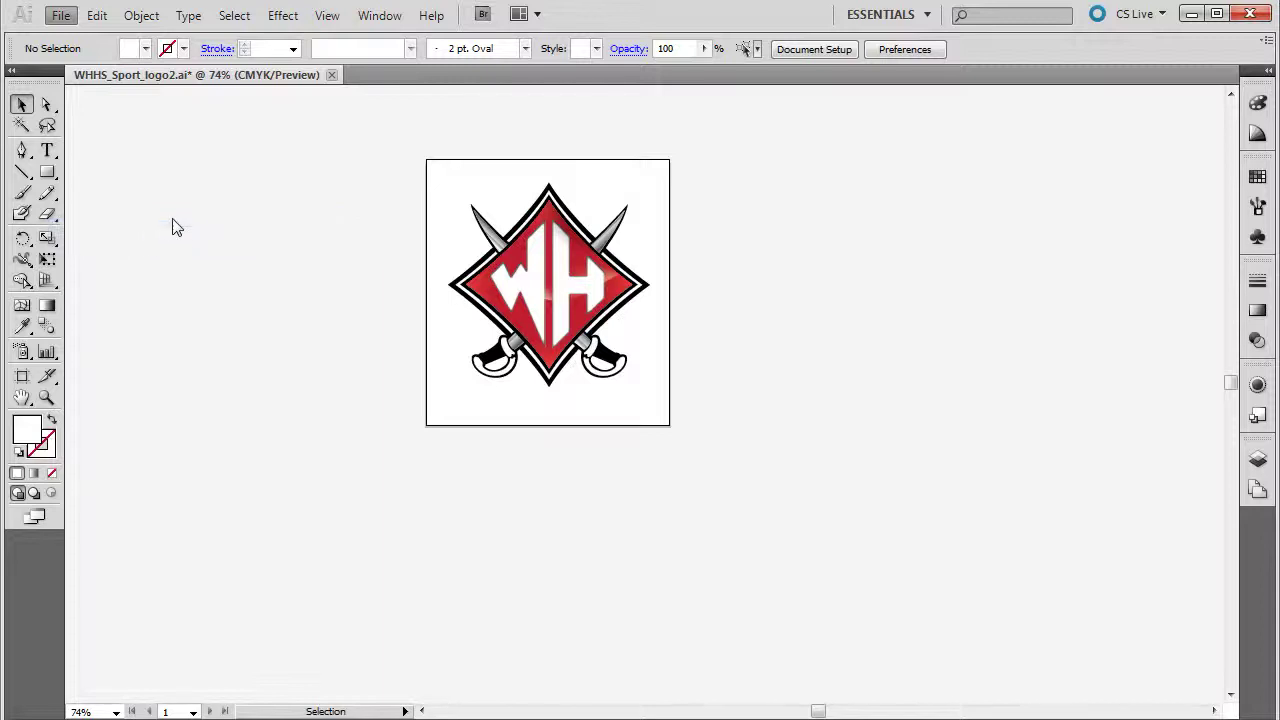